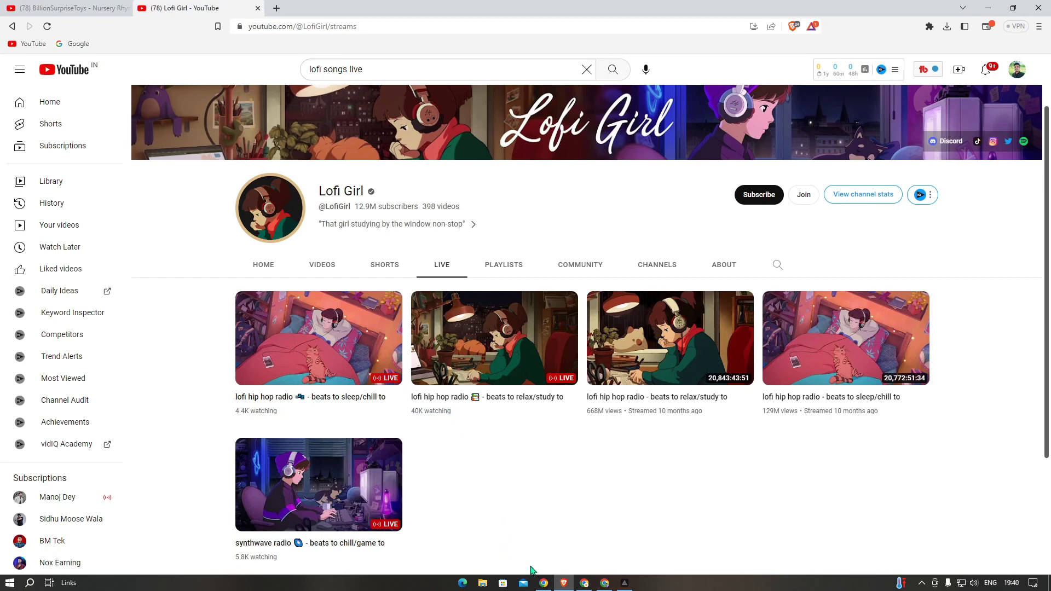
Switch to the Livekaro site, go to its dashboard login, view the account registration form, and return to signing in
{"action": "left_click", "coordinate": [604, 582]}
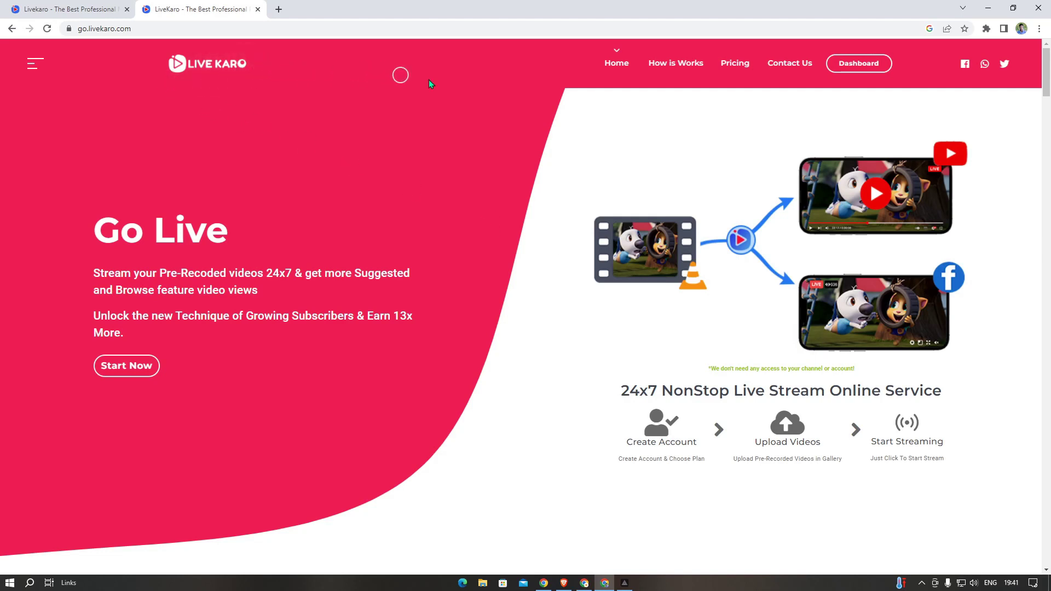
{"action": "left_click", "coordinate": [876, 66]}
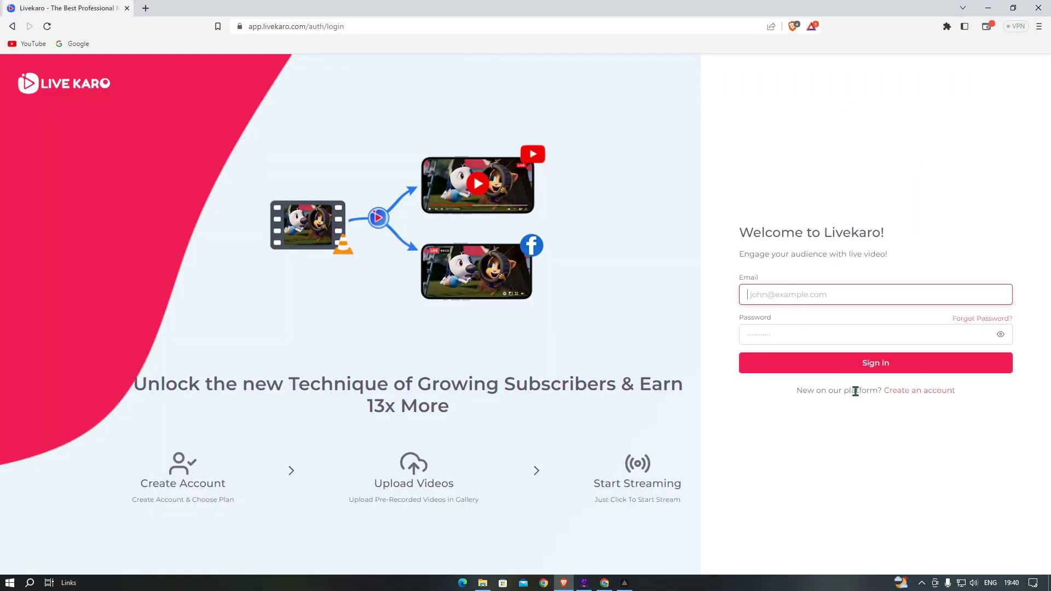
{"action": "left_click", "coordinate": [913, 396]}
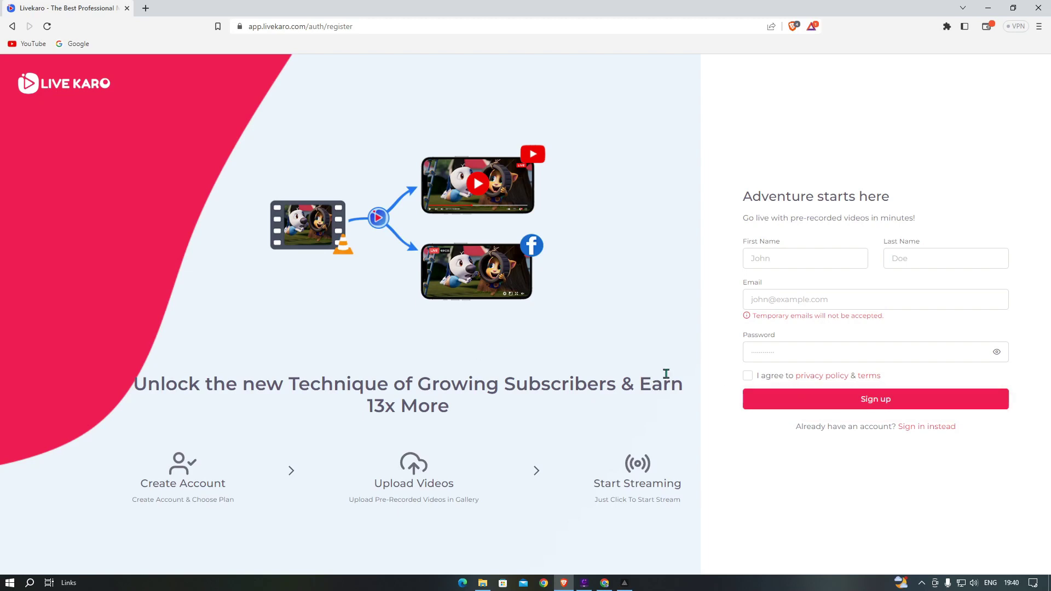
{"action": "left_click", "coordinate": [942, 427]}
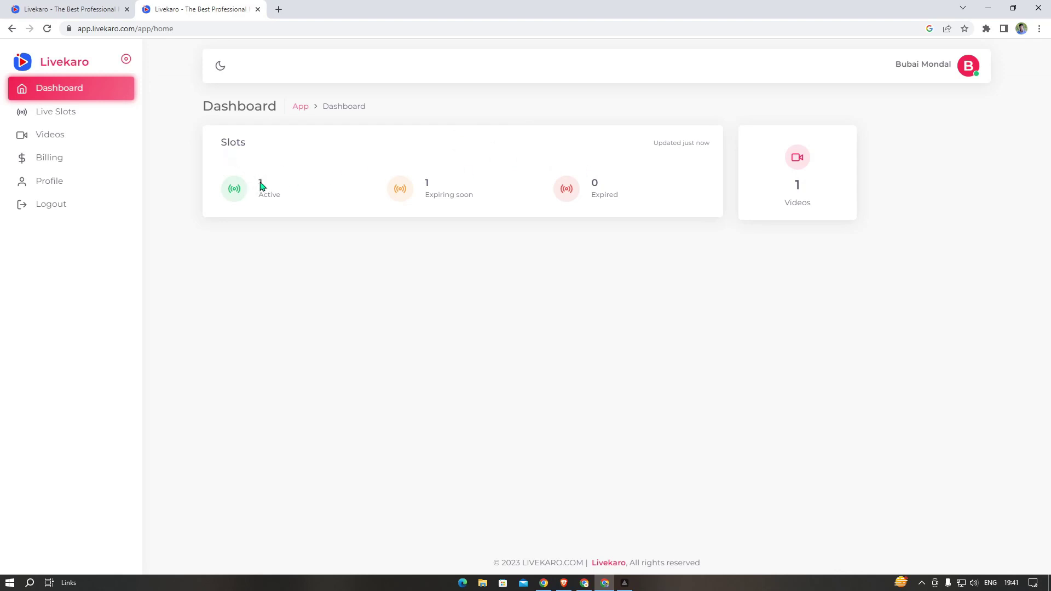
Check the active, expiring soon and expired slot counts on the dashboard, and open the Live Slots list
{"action": "double_click", "coordinate": [425, 184]}
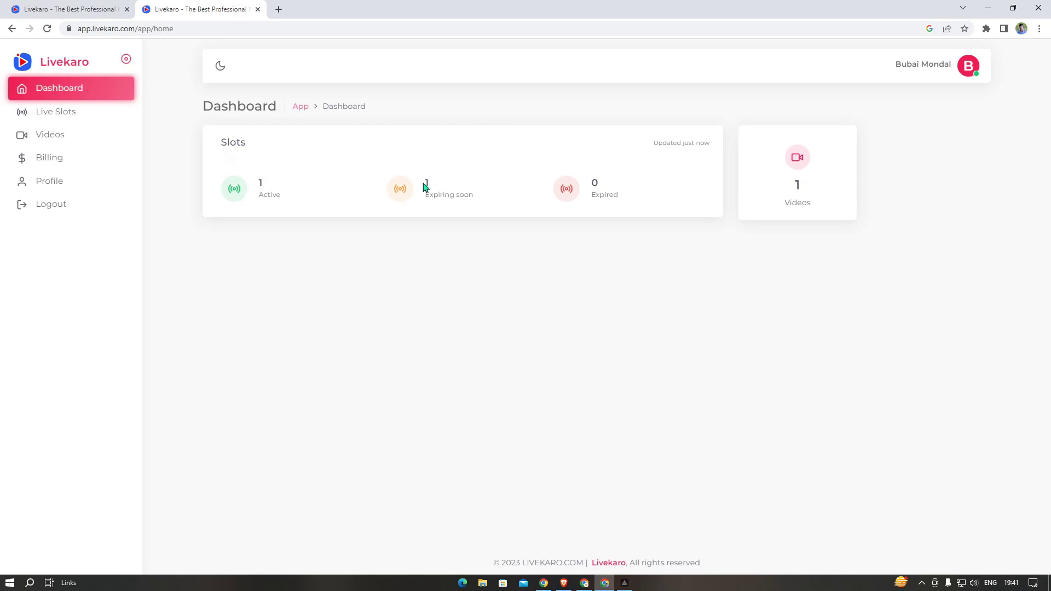
{"action": "double_click", "coordinate": [594, 183]}
{"action": "left_click", "coordinate": [59, 121]}
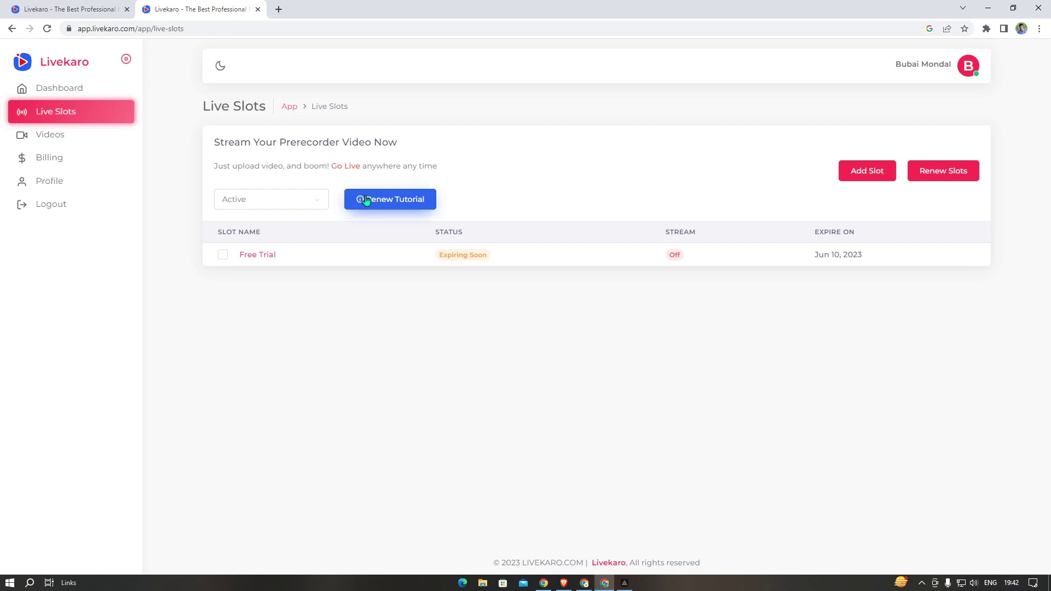
Start an order for additional live slots and set the new slot count to 2 without placing the order
{"action": "left_click", "coordinate": [863, 183]}
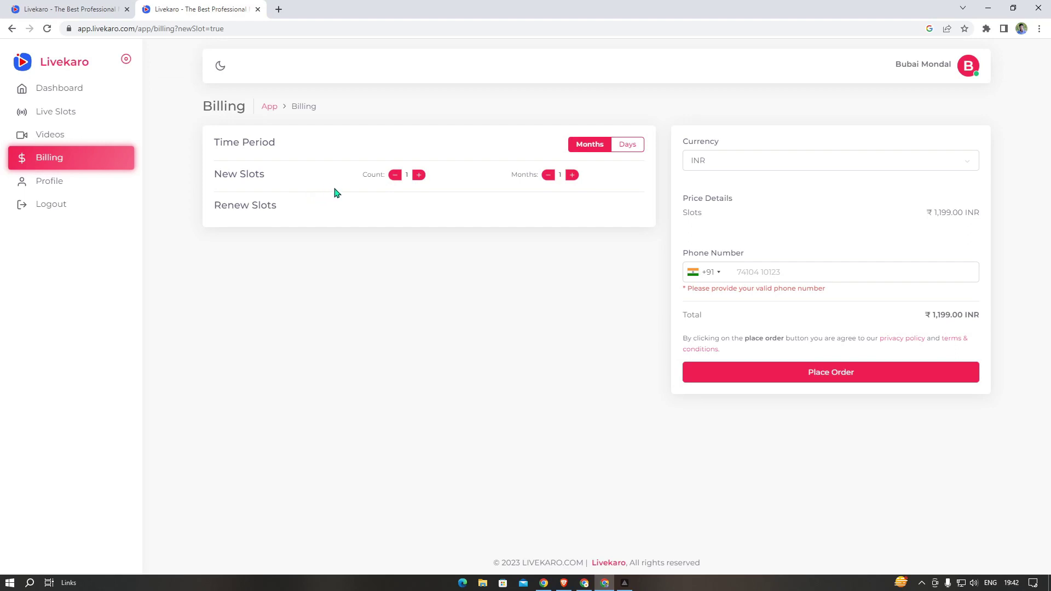
{"action": "left_click", "coordinate": [420, 175]}
{"action": "left_click", "coordinate": [420, 175]}
{"action": "left_click", "coordinate": [394, 175]}
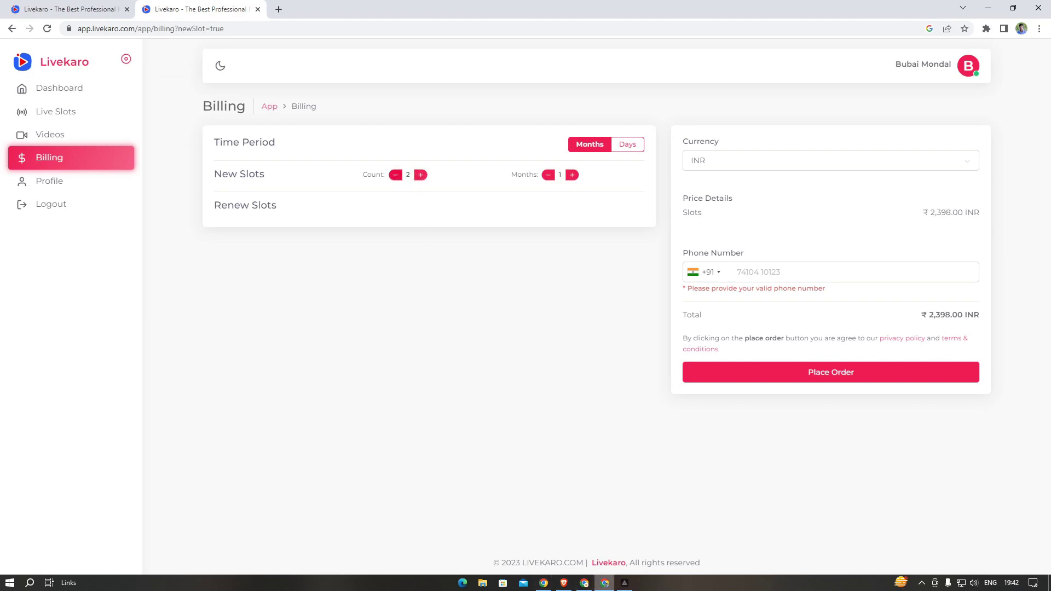
View the Lofi Girl live streams on YouTube and the YouTube Studio channel dashboard, and return to Livekaro
{"action": "left_click", "coordinate": [564, 583]}
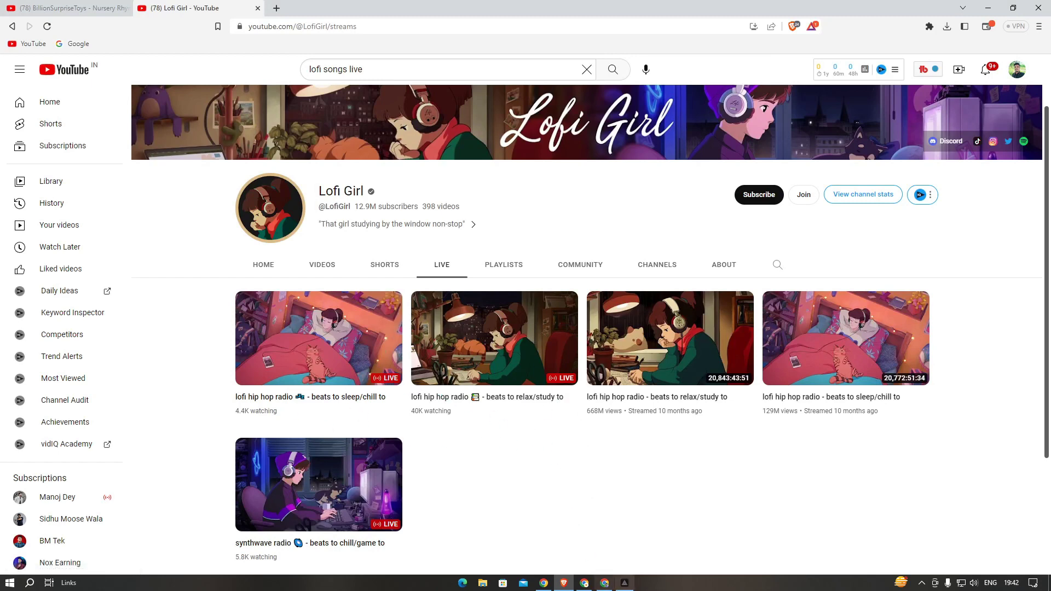
{"action": "left_click", "coordinate": [584, 583]}
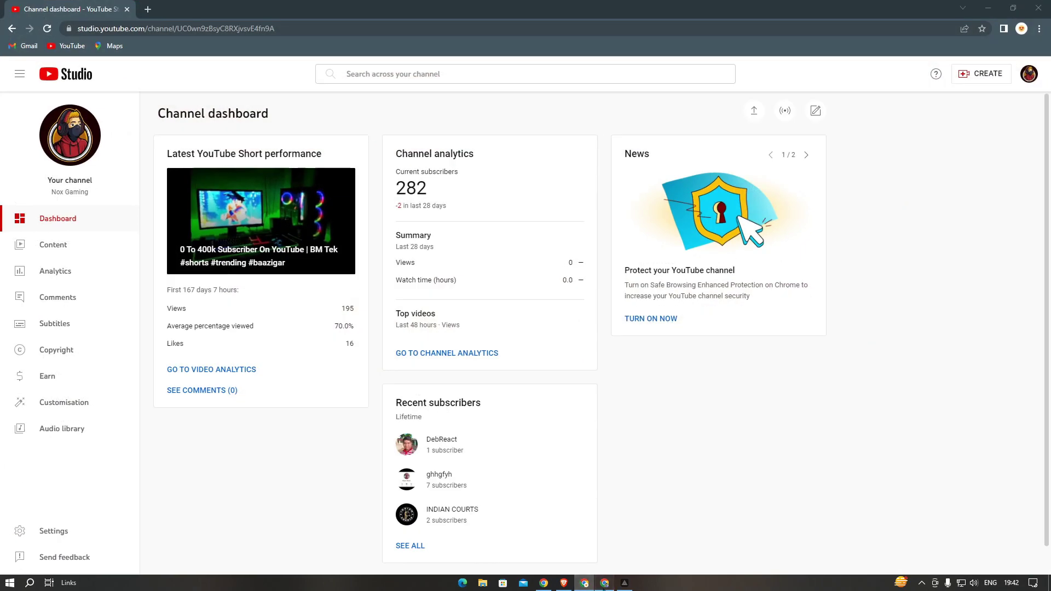
{"action": "left_click", "coordinate": [604, 583]}
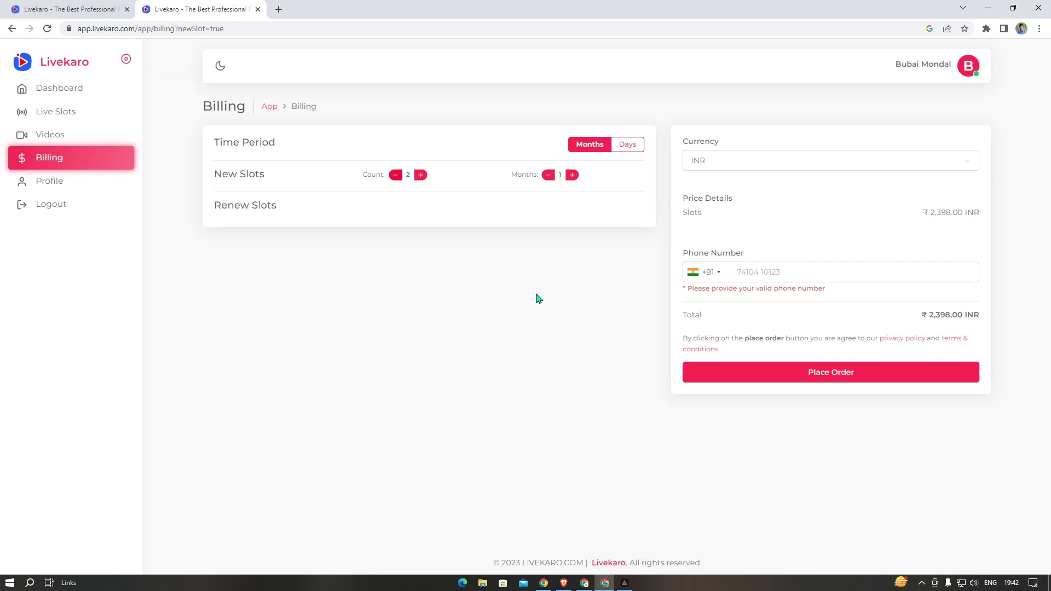
Go back to the Live Slots list and open the Free Trial slot to examine its name field
{"action": "key", "text": "alt+Left"}
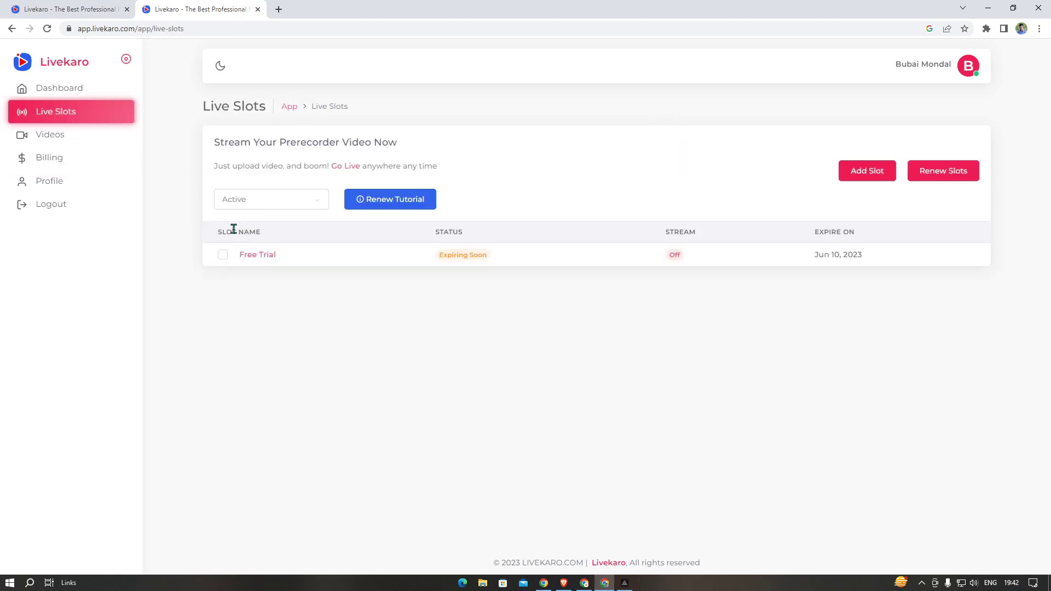
{"action": "left_click", "coordinate": [256, 255]}
{"action": "left_click_drag", "start_coordinate": [269, 205], "coordinate": [177, 213]}
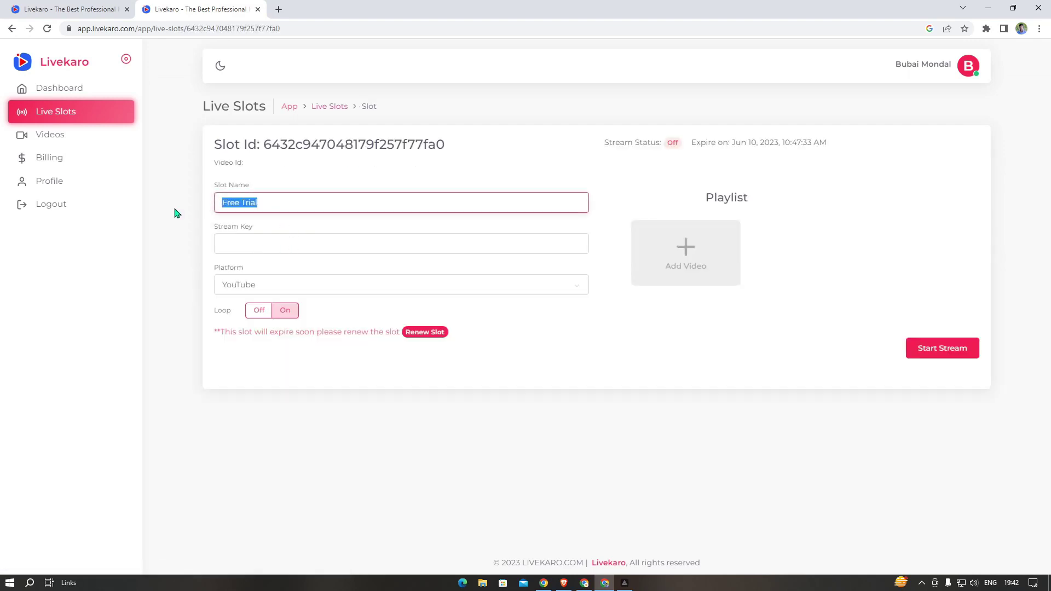
{"action": "left_click", "coordinate": [276, 203]}
Open the uploaded videos, view the video upload dialog's file requirements, and close it without uploading
{"action": "left_click", "coordinate": [77, 142]}
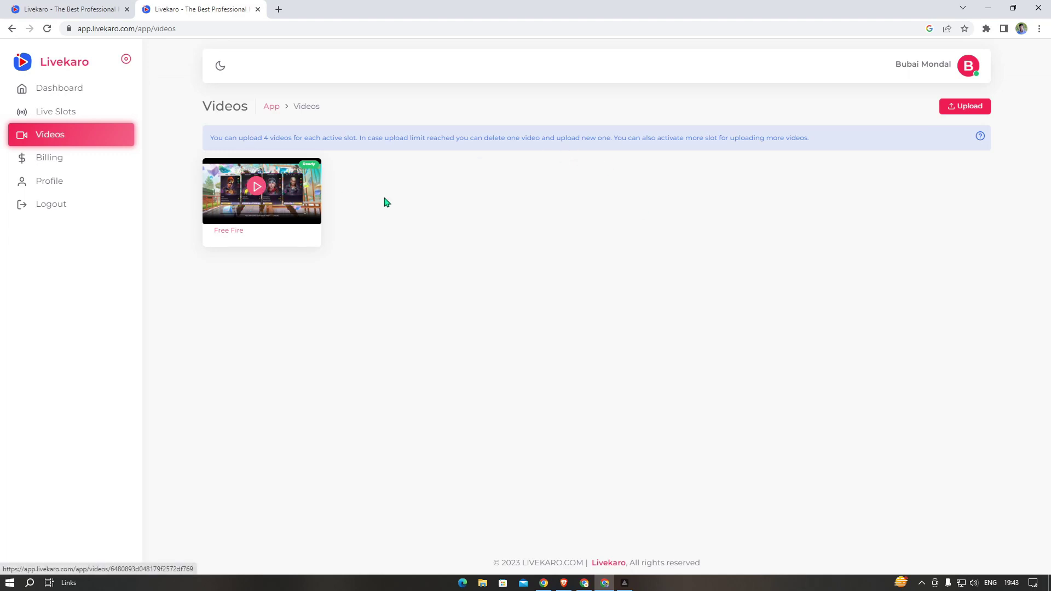
{"action": "left_click", "coordinate": [962, 114]}
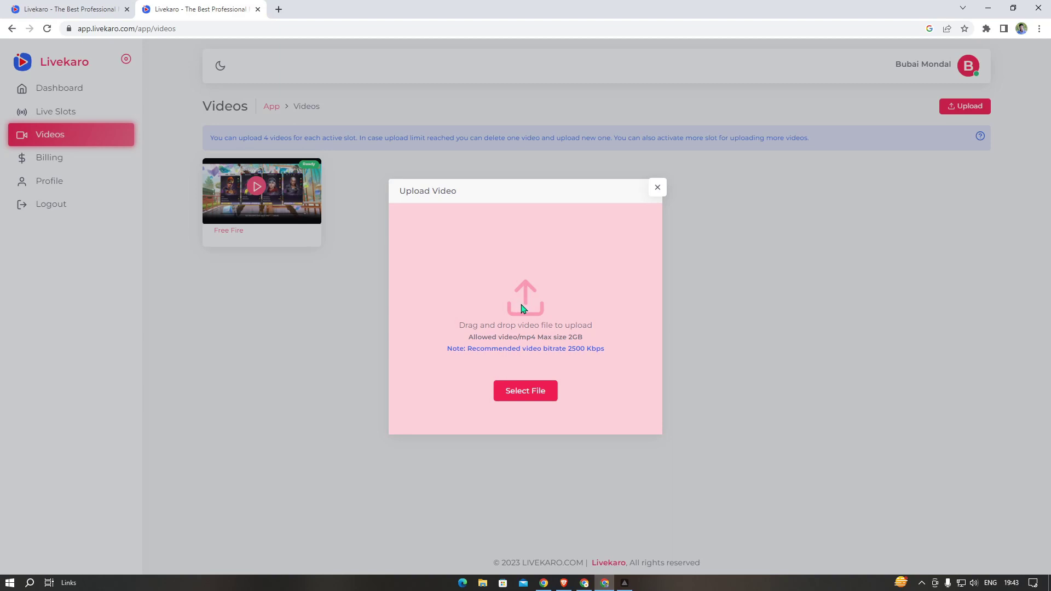
{"action": "left_click", "coordinate": [659, 188]}
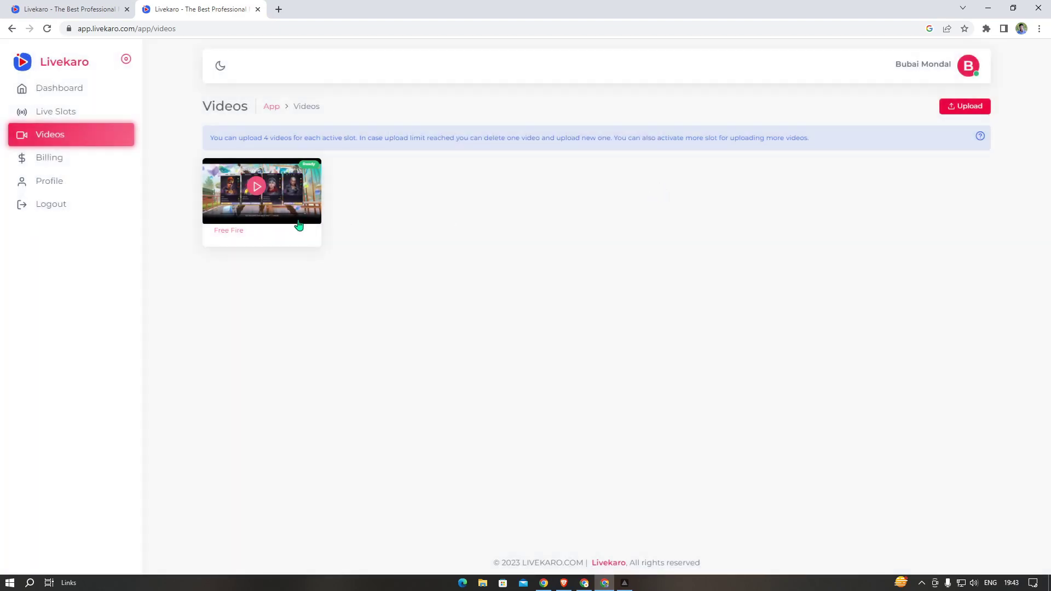
Reopen the Free Trial live slot and place the cursor in its empty Stream Key field
{"action": "left_click", "coordinate": [70, 113]}
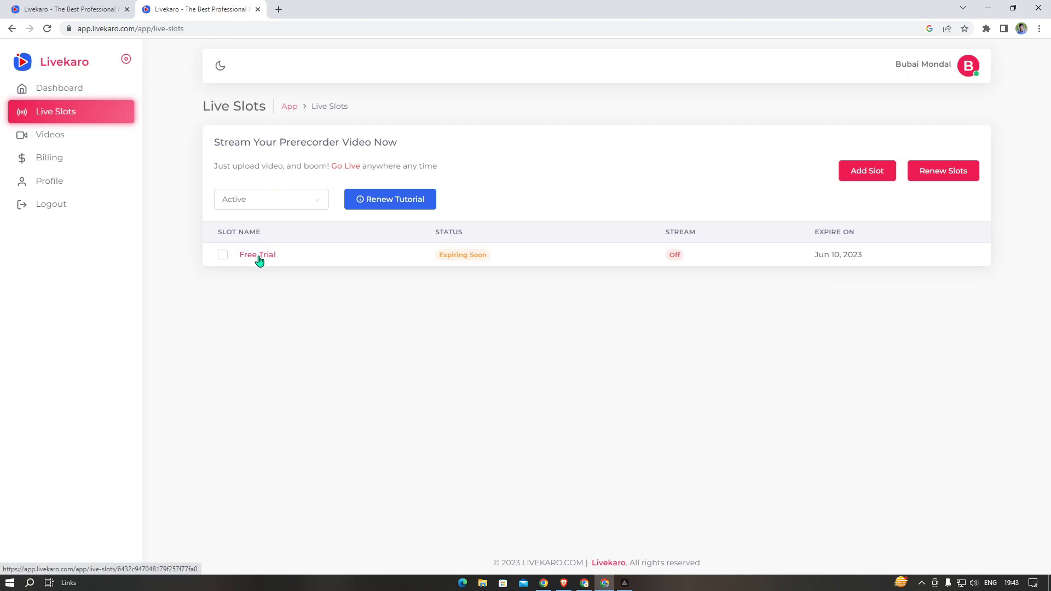
{"action": "left_click", "coordinate": [258, 257]}
{"action": "triple_click", "coordinate": [251, 226]}
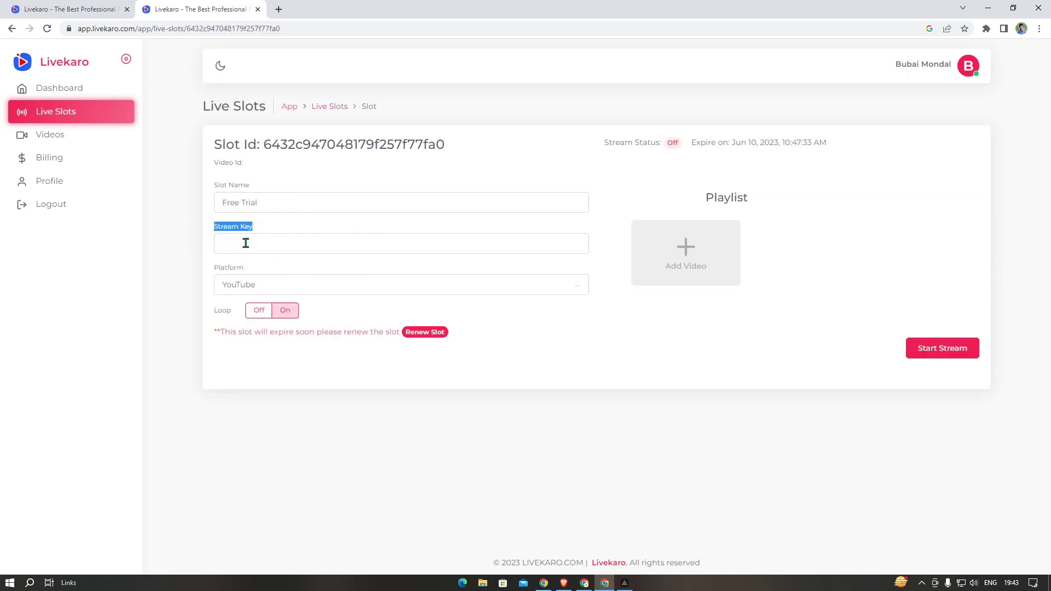
{"action": "left_click", "coordinate": [246, 243]}
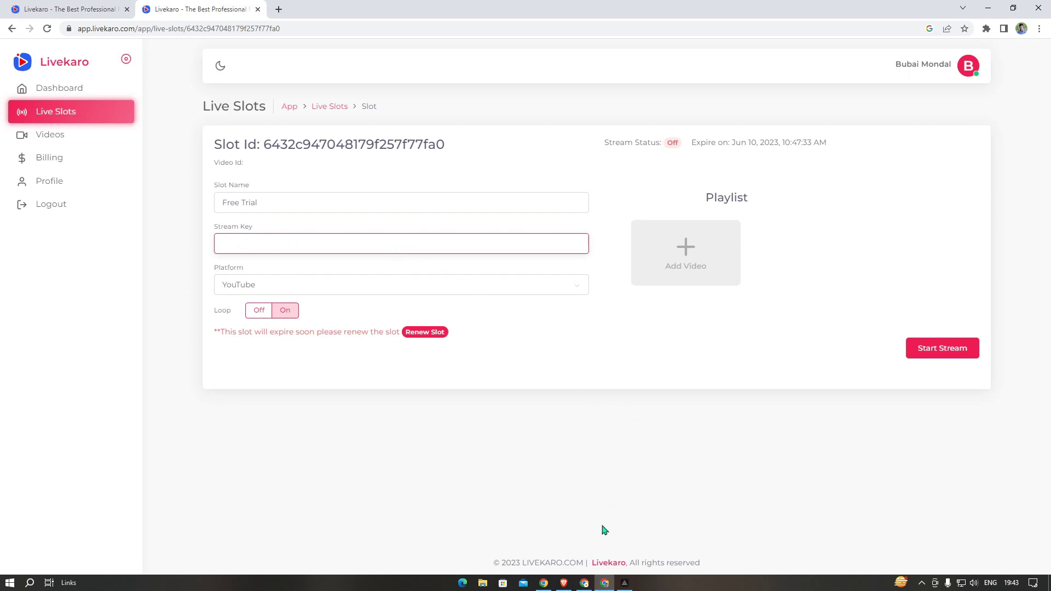
Switch to YouTube Studio and set up a live stream for right now using streaming software
{"action": "left_click", "coordinate": [584, 583]}
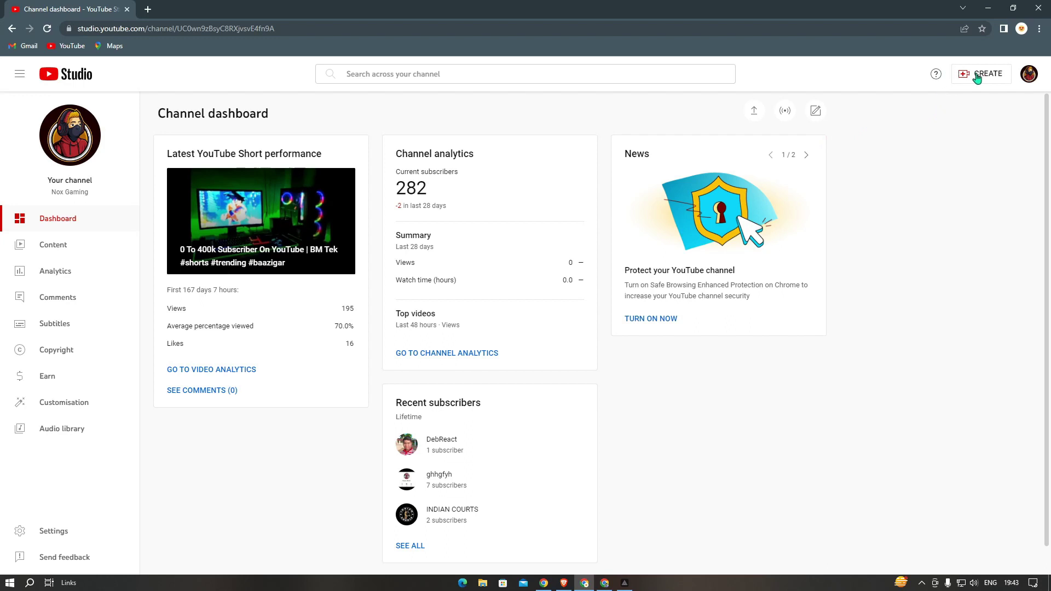
{"action": "left_click", "coordinate": [792, 111]}
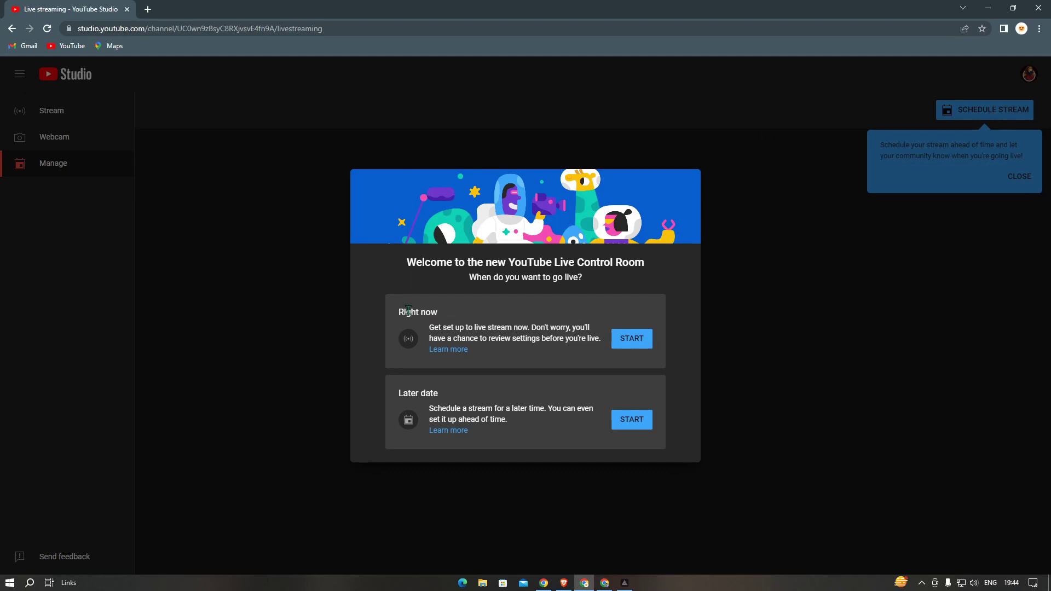
{"action": "left_click_drag", "start_coordinate": [396, 313], "coordinate": [445, 316]}
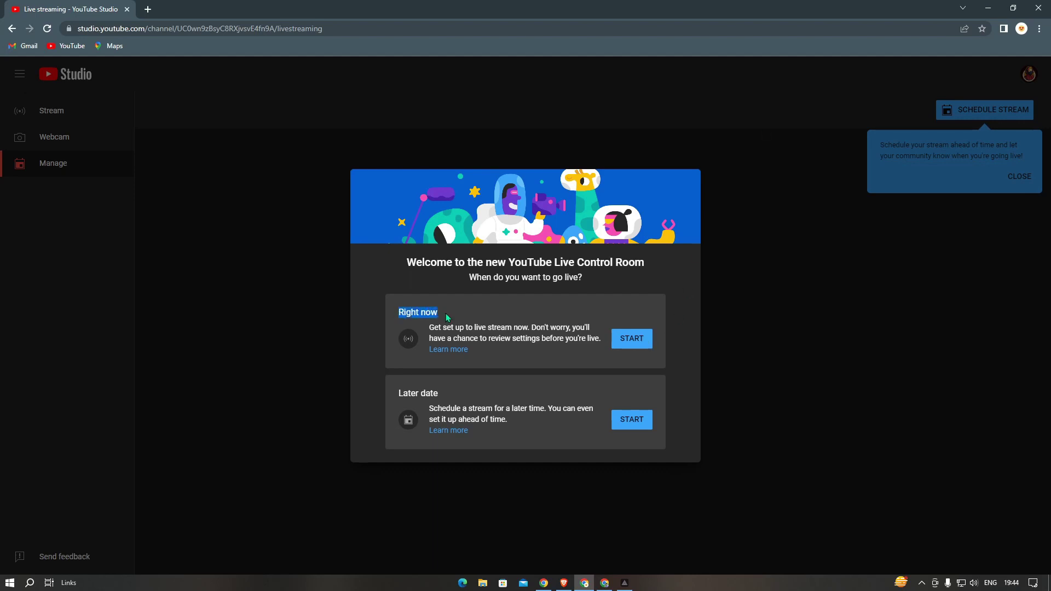
{"action": "left_click", "coordinate": [632, 340]}
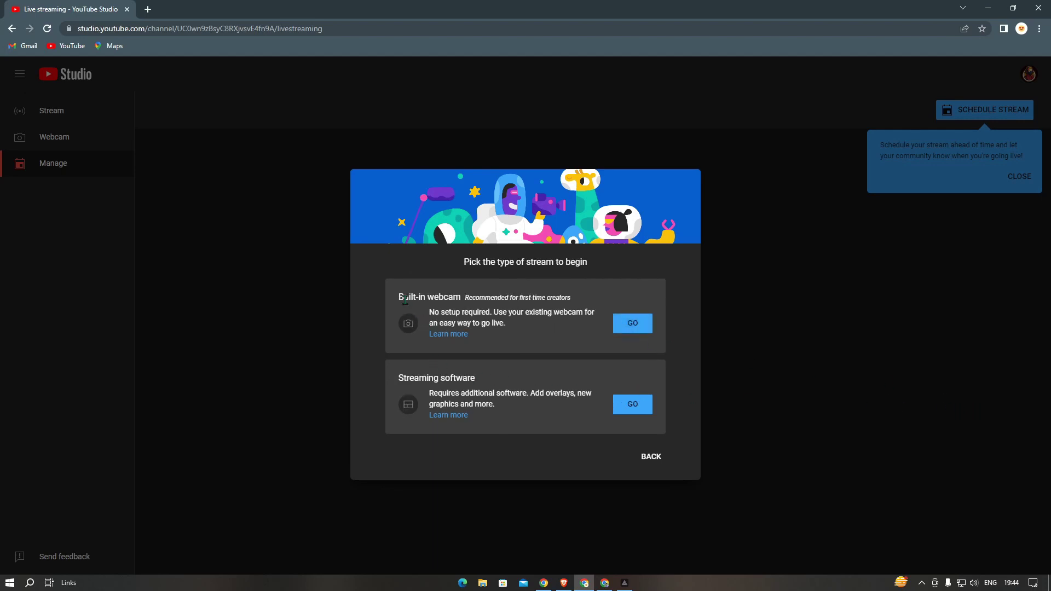
{"action": "left_click_drag", "start_coordinate": [428, 296], "coordinate": [472, 299]}
{"action": "left_click_drag", "start_coordinate": [398, 378], "coordinate": [477, 385]}
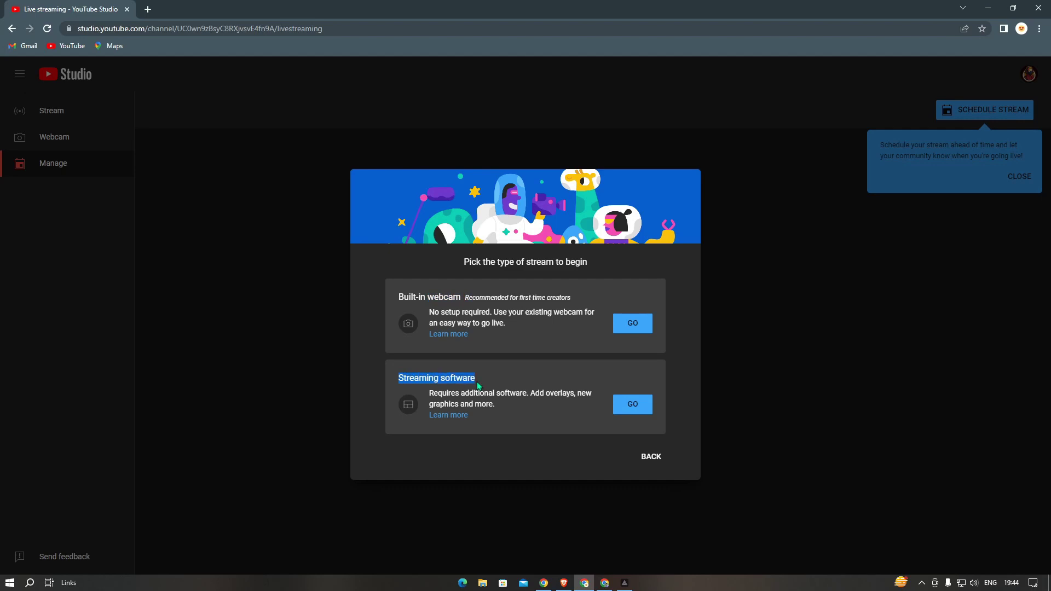
{"action": "left_click", "coordinate": [639, 409]}
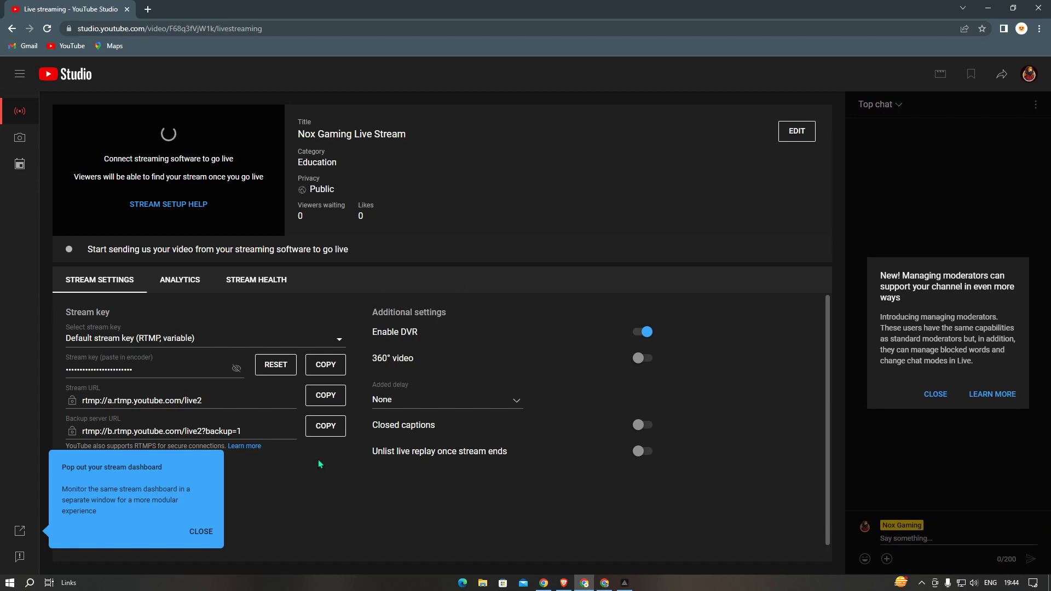
Dismiss the stream dashboard pop-out tip and view the available stream key options
{"action": "left_click", "coordinate": [202, 531]}
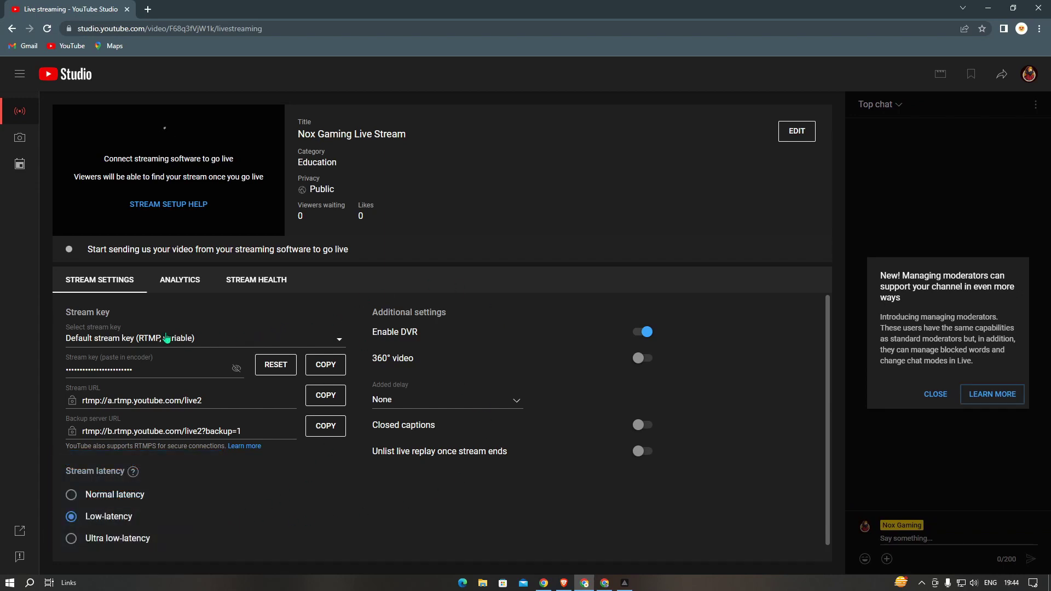
{"action": "left_click", "coordinate": [64, 328]}
{"action": "left_click", "coordinate": [296, 343]}
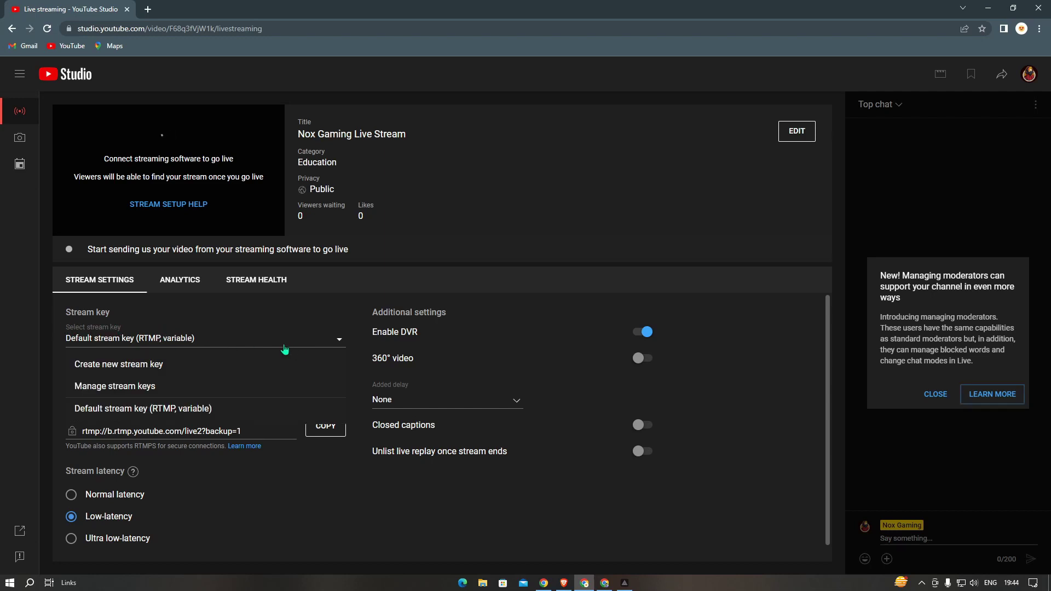
{"action": "left_click", "coordinate": [236, 344]}
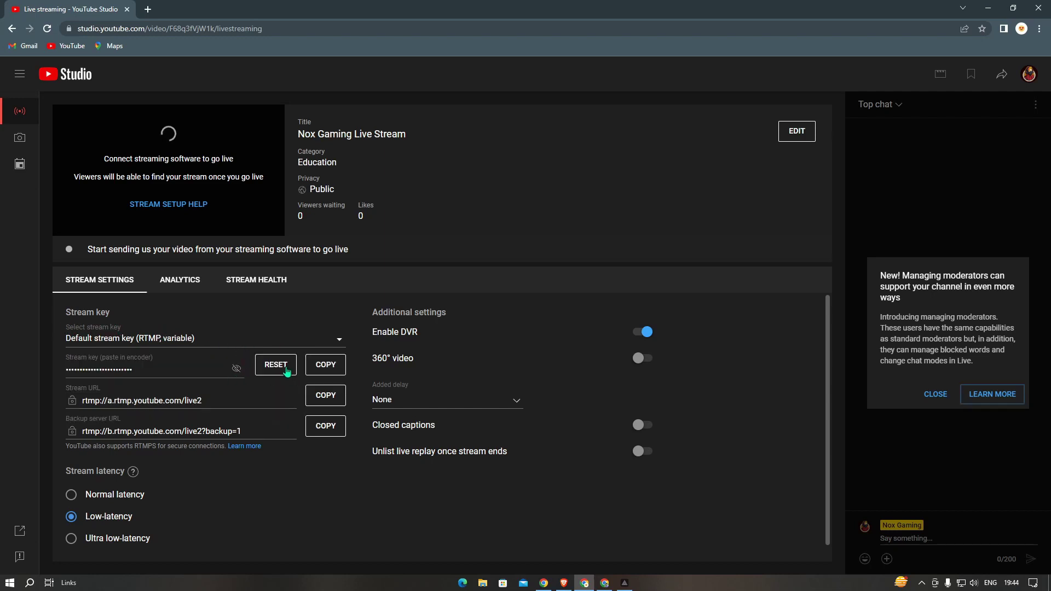
{"action": "left_click", "coordinate": [236, 368]}
{"action": "left_click", "coordinate": [274, 366]}
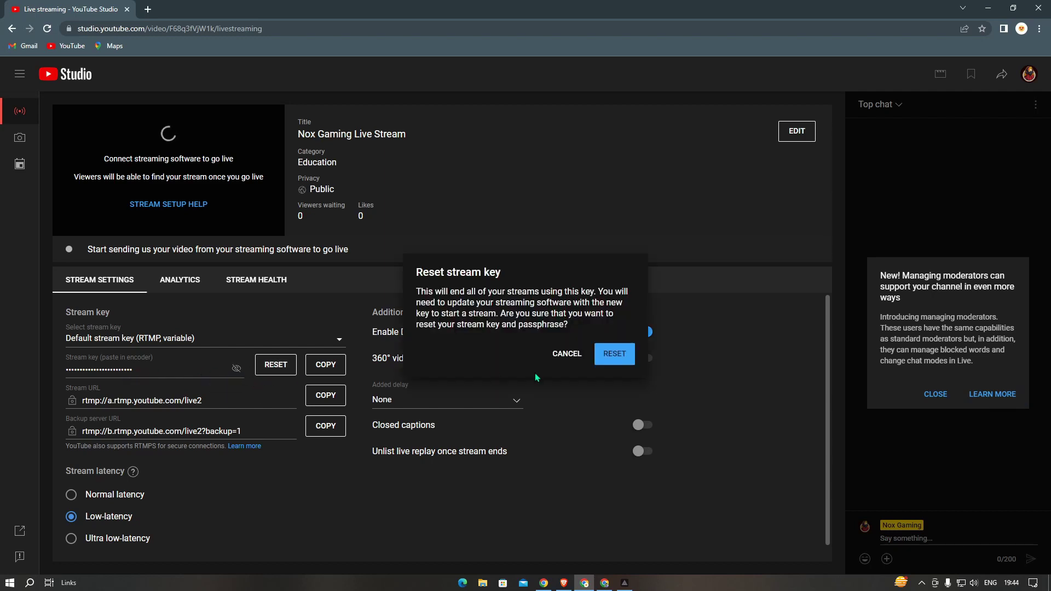
{"action": "left_click", "coordinate": [567, 354]}
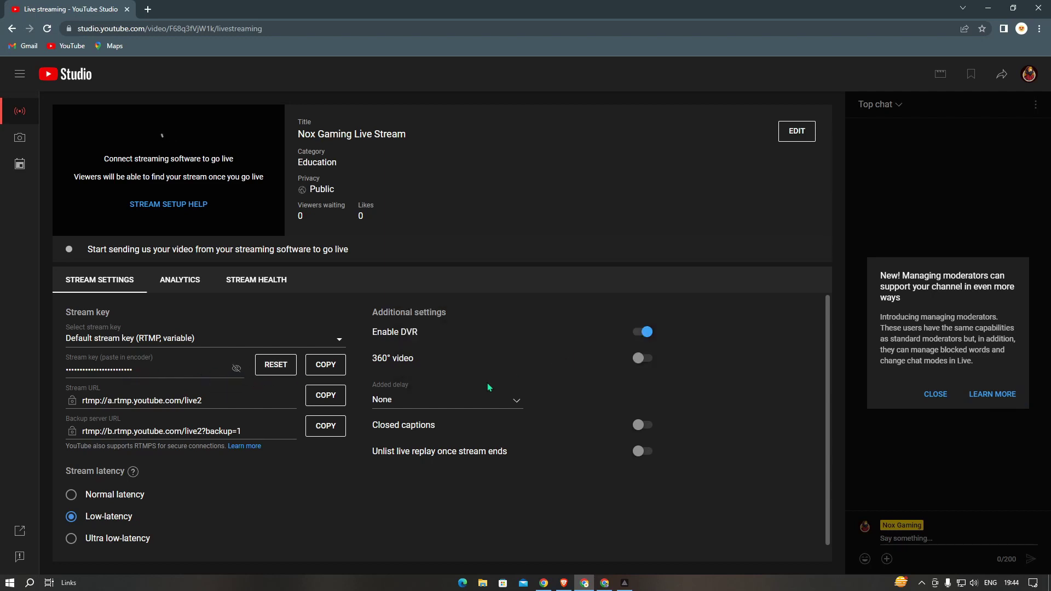
Create a new stream key named Live 1 with the default RTMP protocol, and reopen the stream key list
{"action": "left_click", "coordinate": [251, 344]}
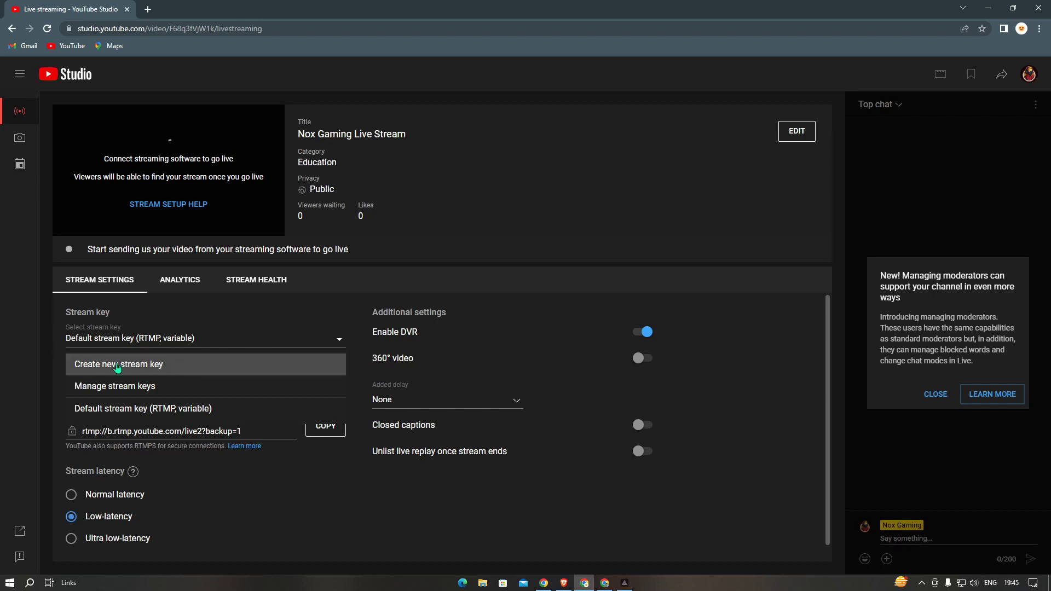
{"action": "left_click", "coordinate": [154, 366]}
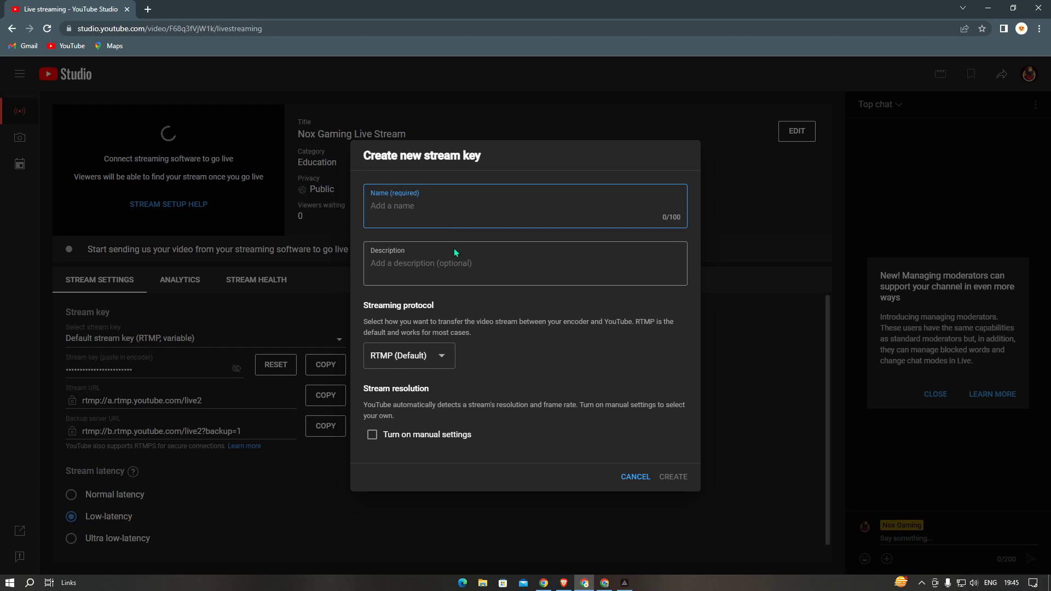
{"action": "type", "text": "Live 1"}
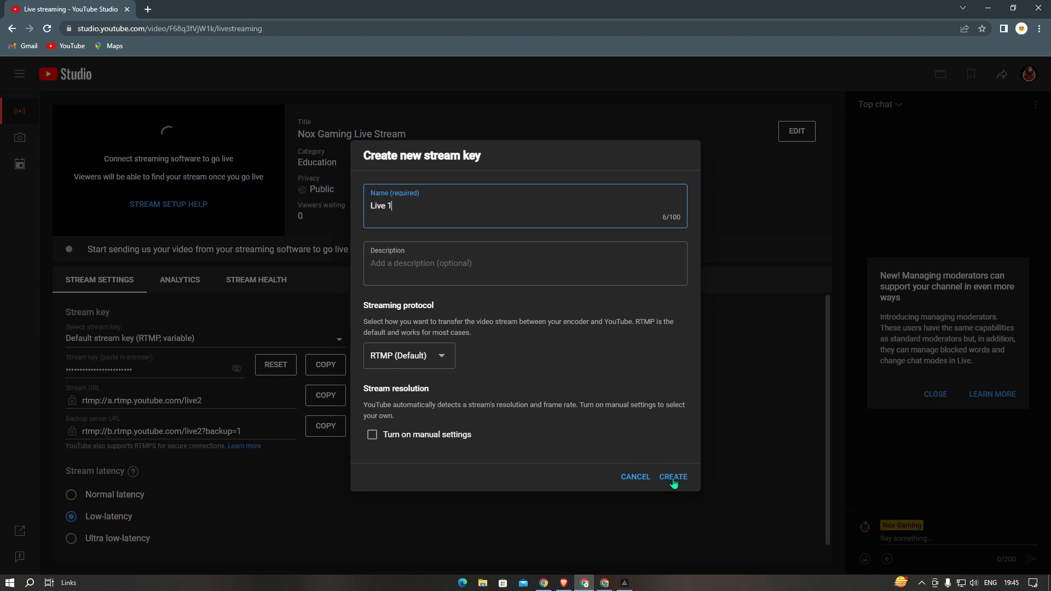
{"action": "left_click", "coordinate": [673, 477]}
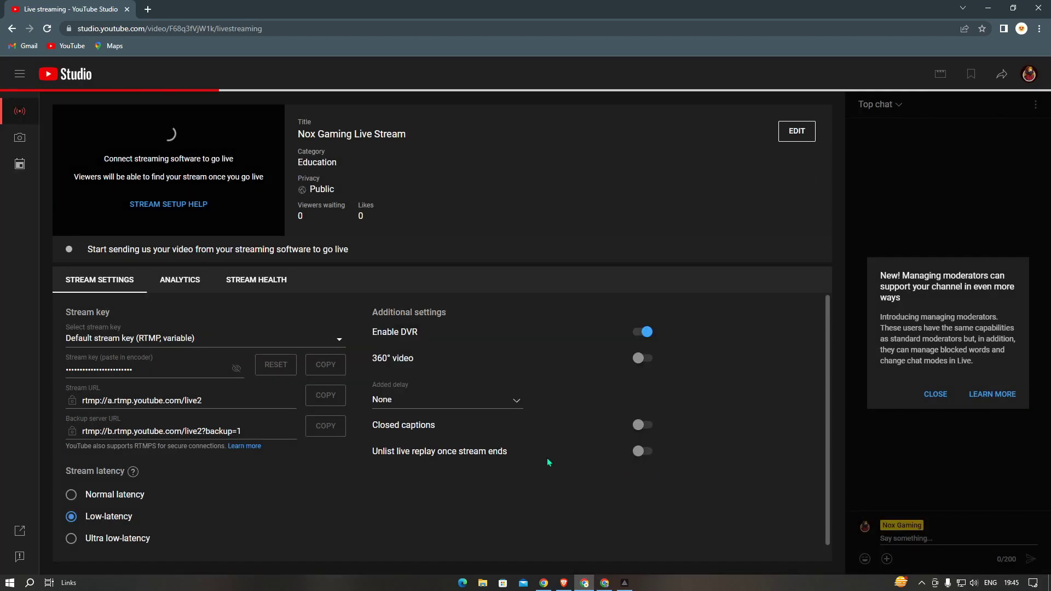
{"action": "left_click", "coordinate": [309, 342]}
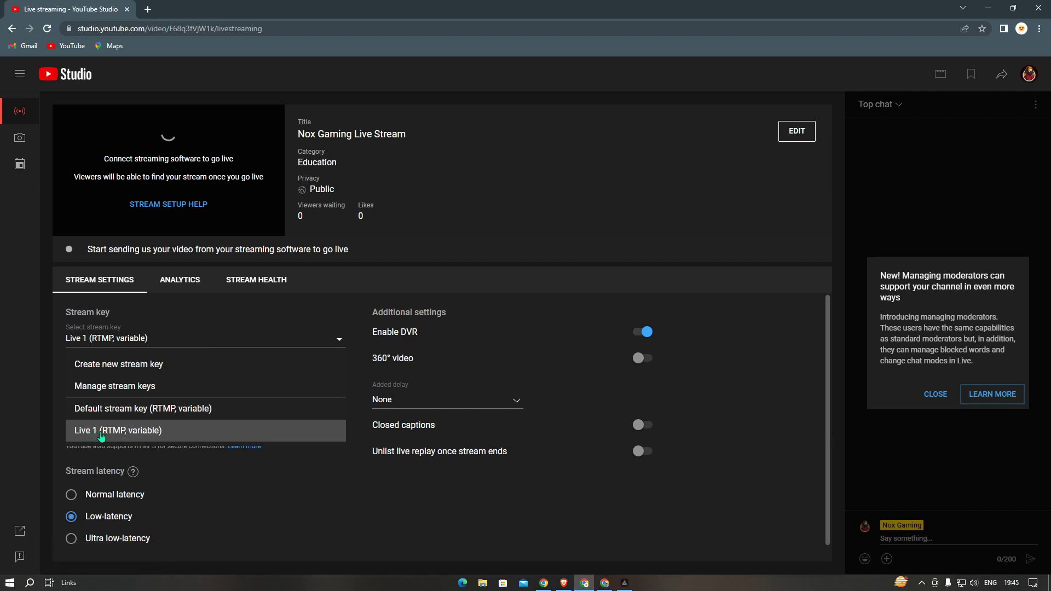
Select the Live 1 stream key, switch to the default stream key, and view the key list again
{"action": "left_click", "coordinate": [97, 433]}
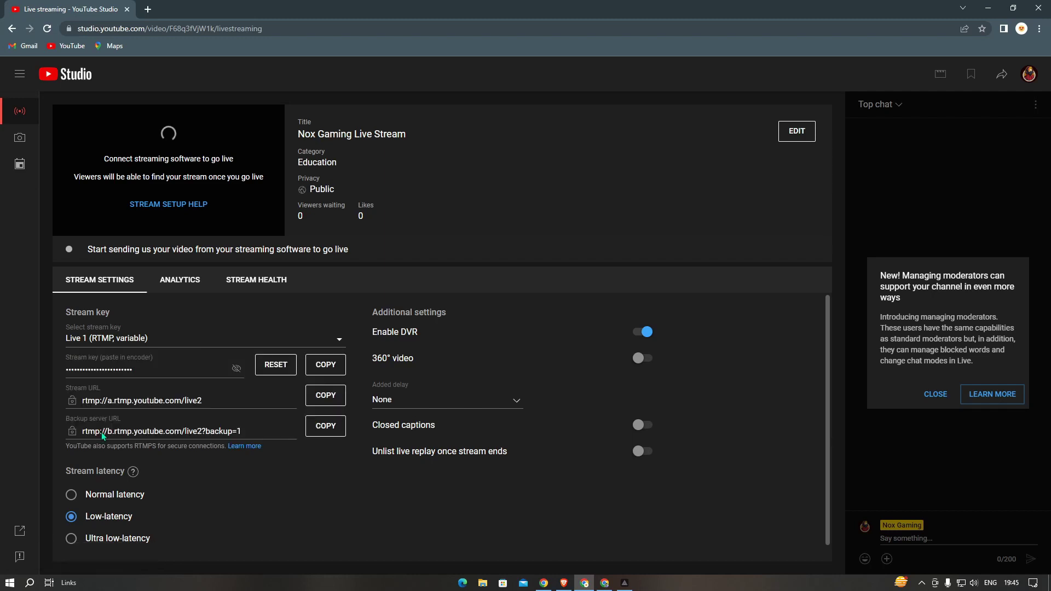
{"action": "left_click", "coordinate": [229, 344]}
{"action": "left_click", "coordinate": [144, 385]}
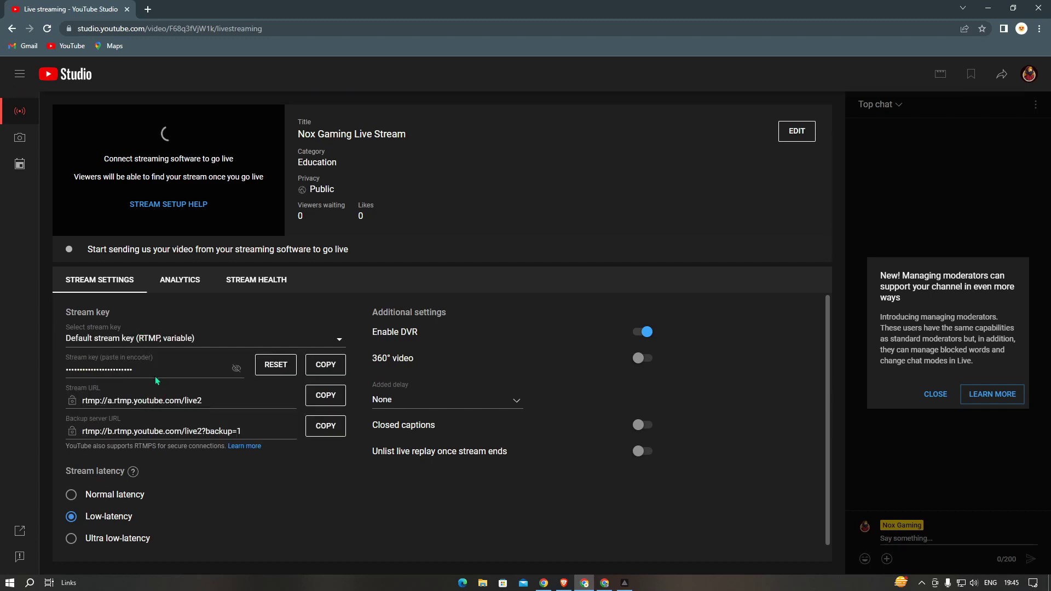
{"action": "left_click", "coordinate": [249, 344]}
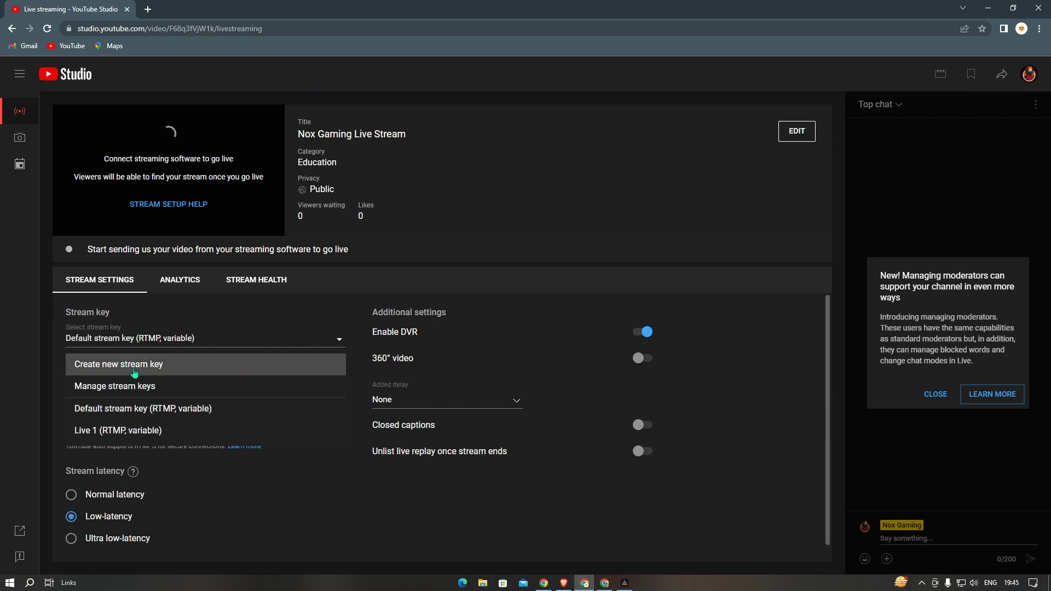
{"action": "left_click", "coordinate": [296, 343]}
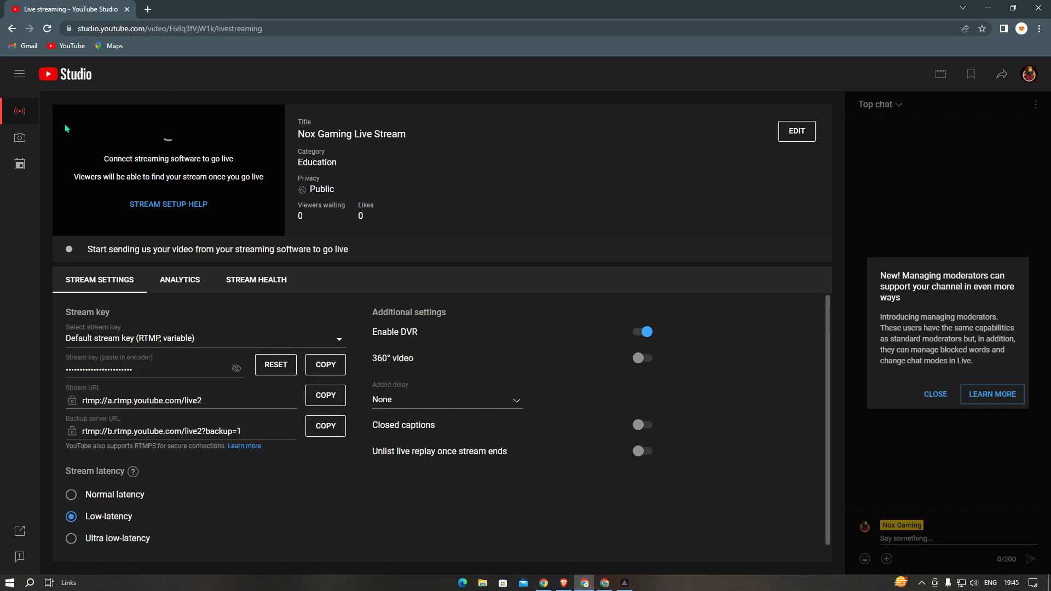
Start scheduling a new stream from the stream management page and title it Live 1
{"action": "left_click", "coordinate": [20, 164]}
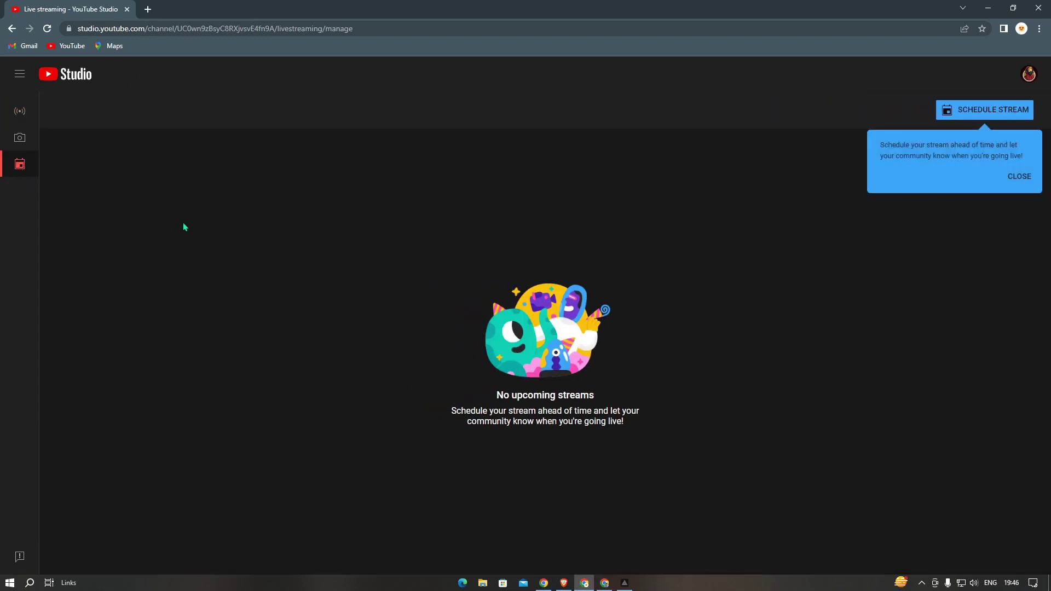
{"action": "left_click", "coordinate": [1029, 181]}
{"action": "left_click", "coordinate": [992, 111]}
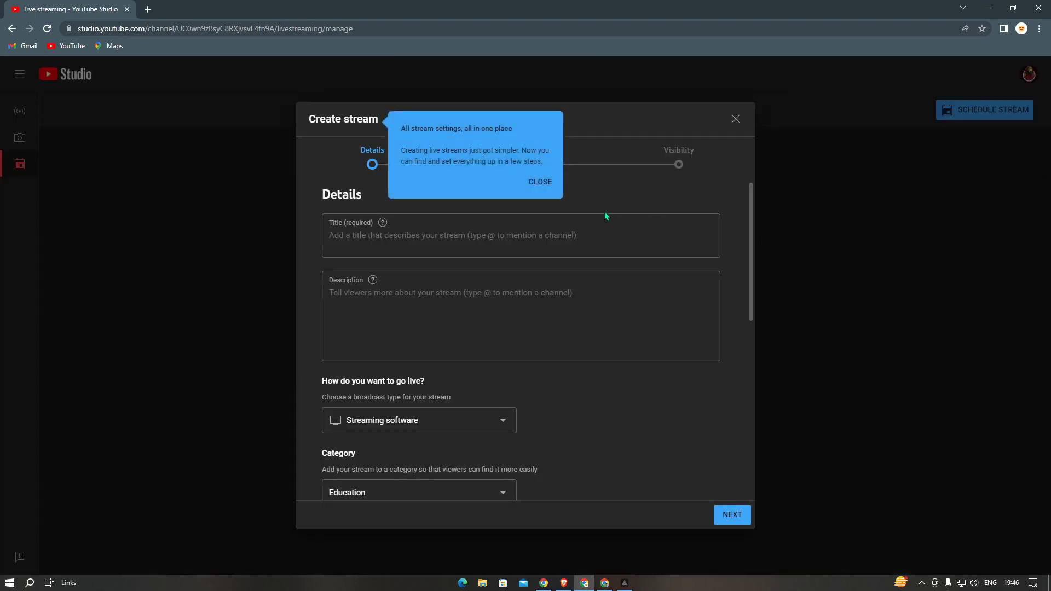
{"action": "left_click", "coordinate": [544, 182]}
{"action": "left_click", "coordinate": [340, 236]}
{"action": "type", "text": "Live 1"}
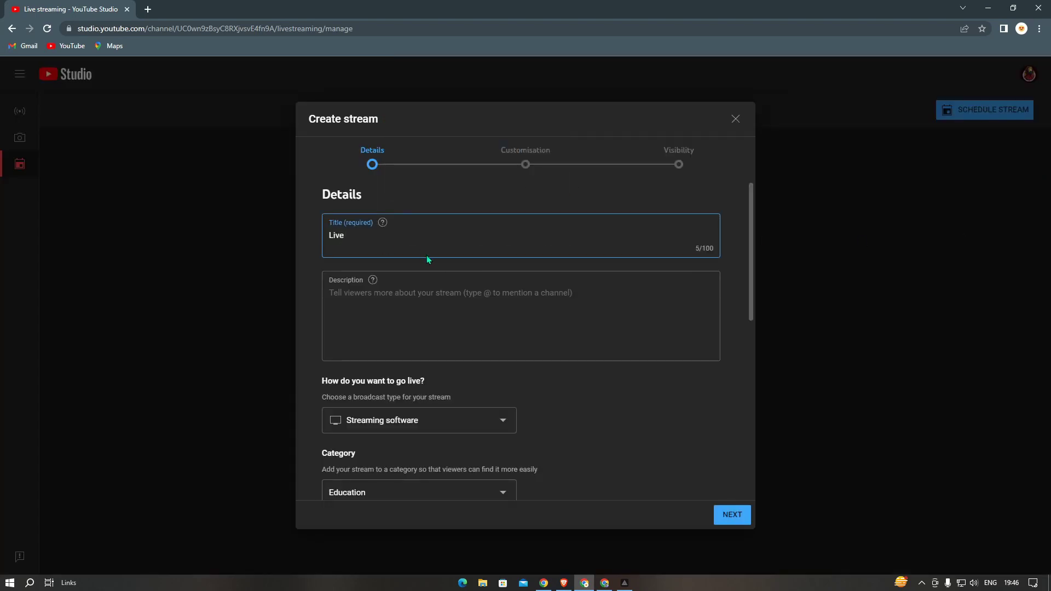
{"action": "left_click", "coordinate": [361, 289]}
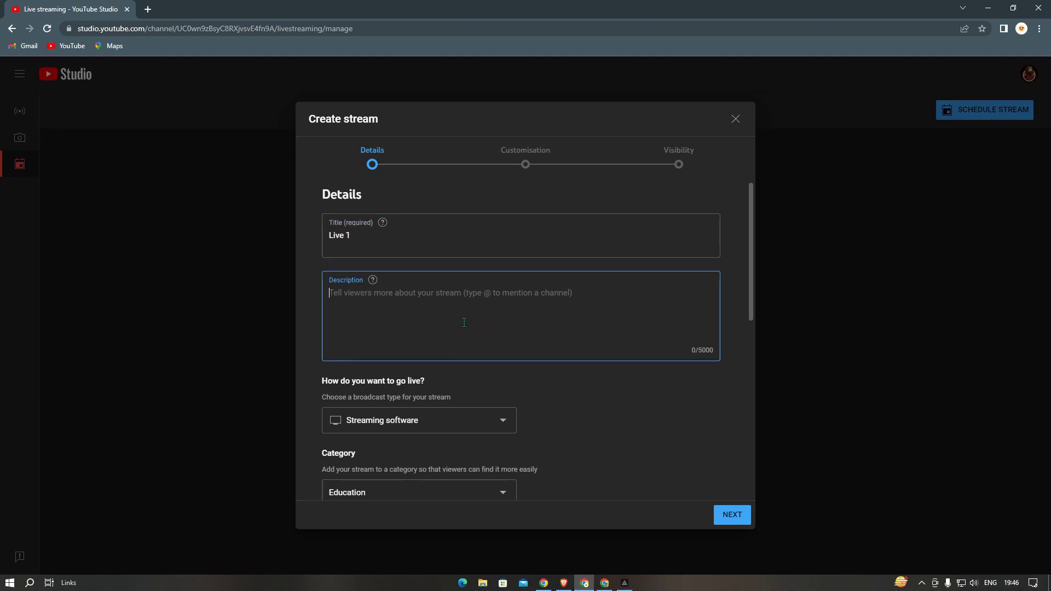
Set the scheduled stream's category to Gaming and its game title to Free Fire MAX
{"action": "scroll", "coordinate": [465, 321], "scroll_direction": "down", "scroll_amount": 1}
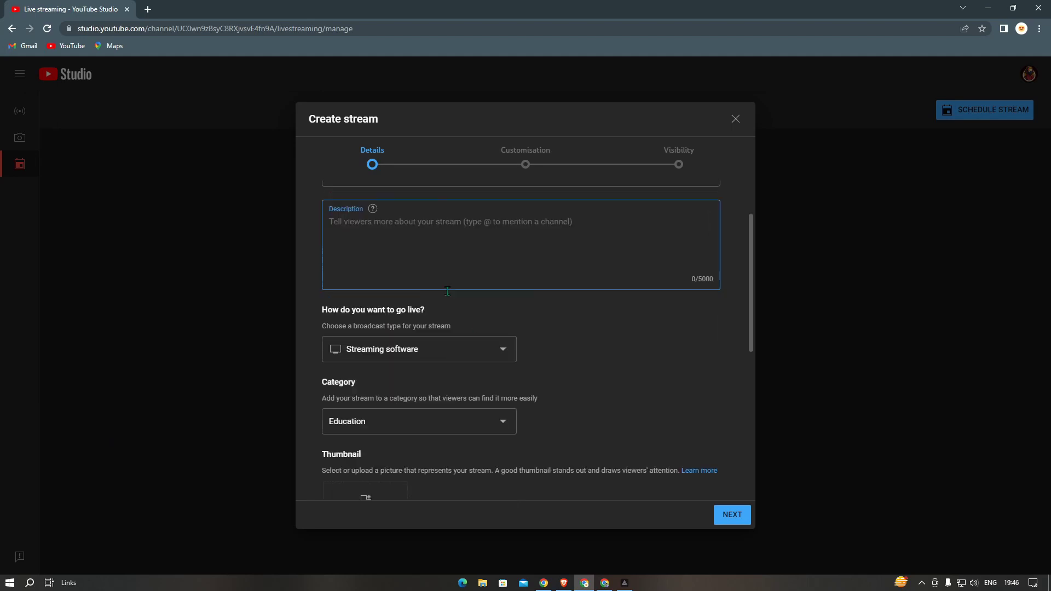
{"action": "left_click", "coordinate": [405, 420]}
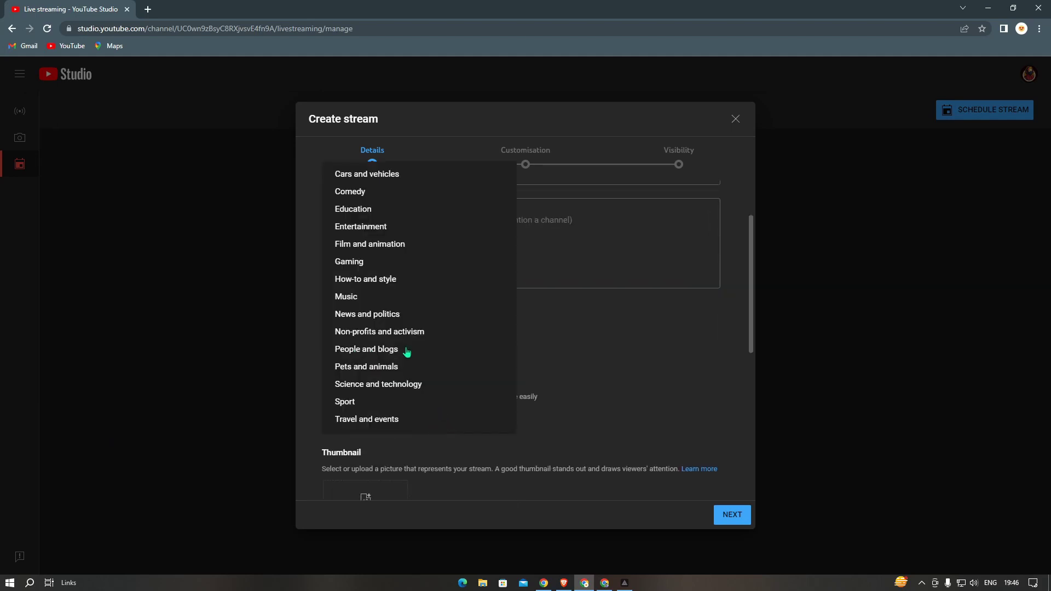
{"action": "left_click", "coordinate": [360, 263]}
{"action": "scroll", "coordinate": [605, 408], "scroll_direction": "down", "scroll_amount": 3}
{"action": "left_click", "coordinate": [361, 320]}
{"action": "type", "text": "free"}
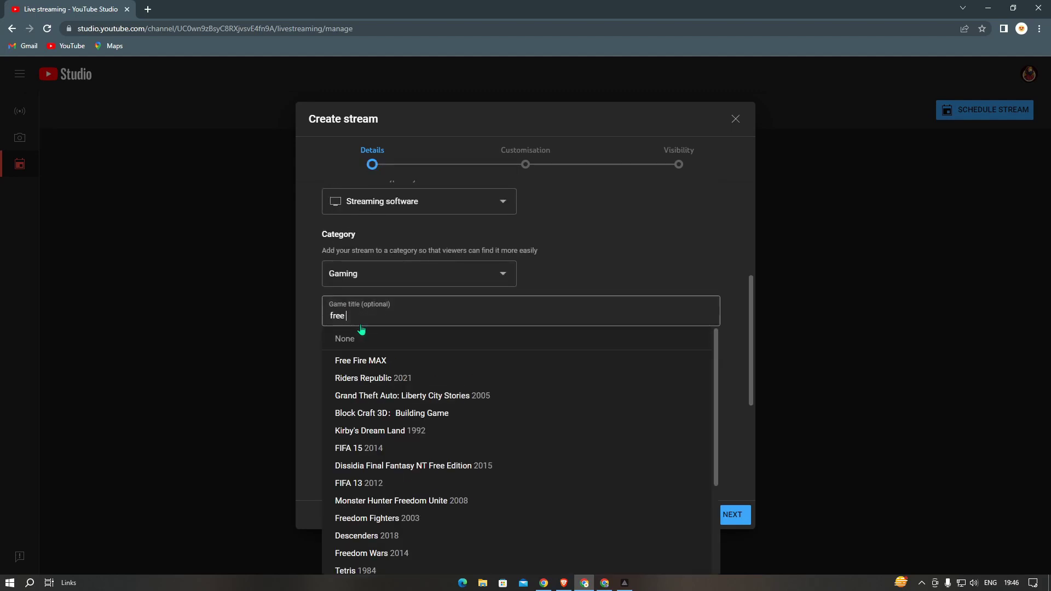
{"action": "left_click", "coordinate": [364, 360]}
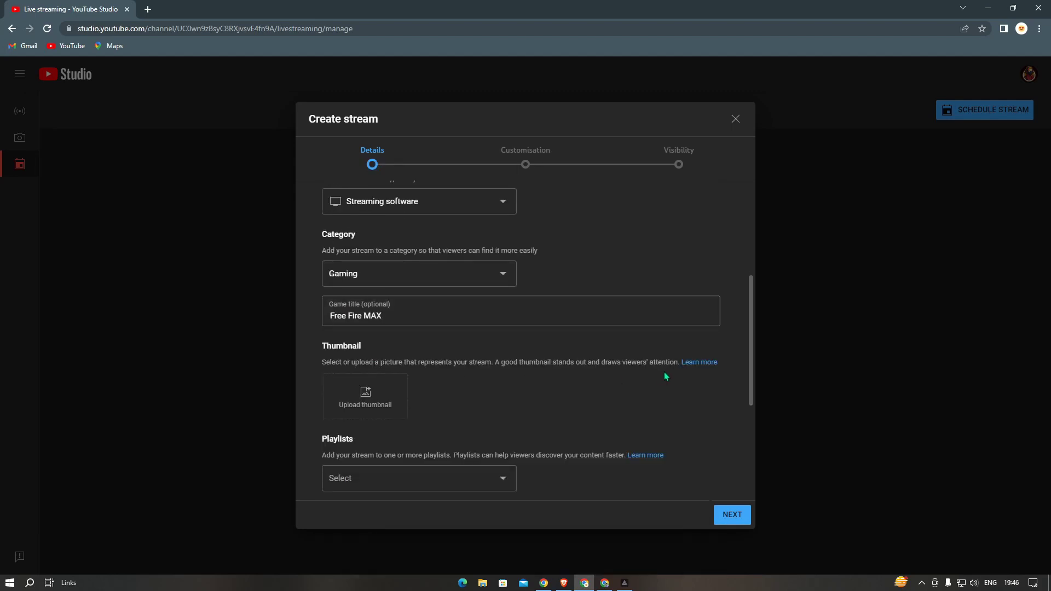
Upload the green NEVER TRY THIS image as the stream thumbnail and view the audience setting
{"action": "left_click", "coordinate": [365, 395]}
{"action": "double_click", "coordinate": [45, 136]}
{"action": "scroll", "coordinate": [456, 416], "scroll_direction": "down", "scroll_amount": 4}
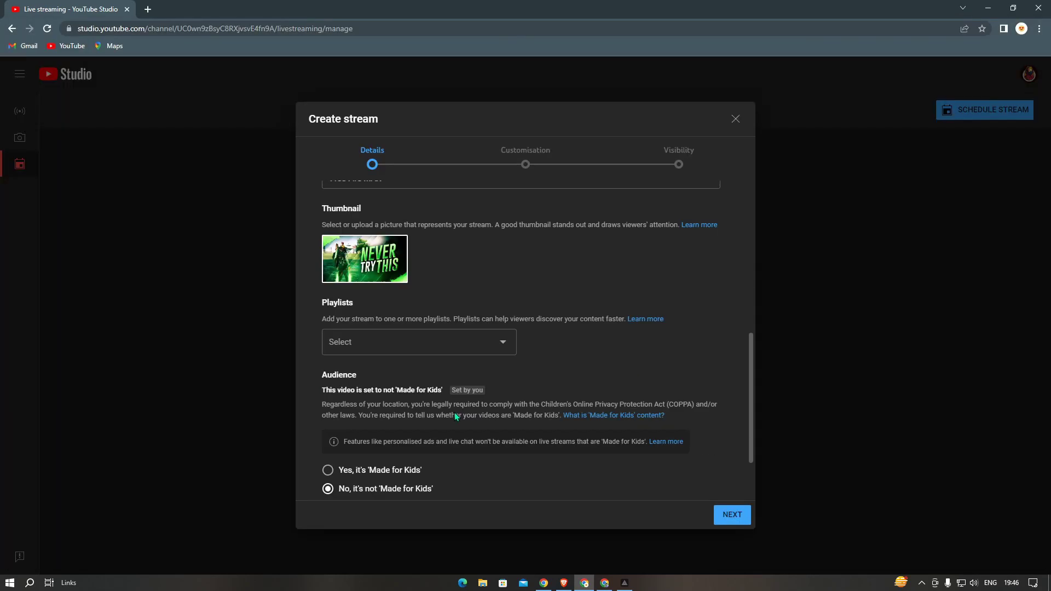
{"action": "scroll", "coordinate": [458, 424], "scroll_direction": "down", "scroll_amount": 1}
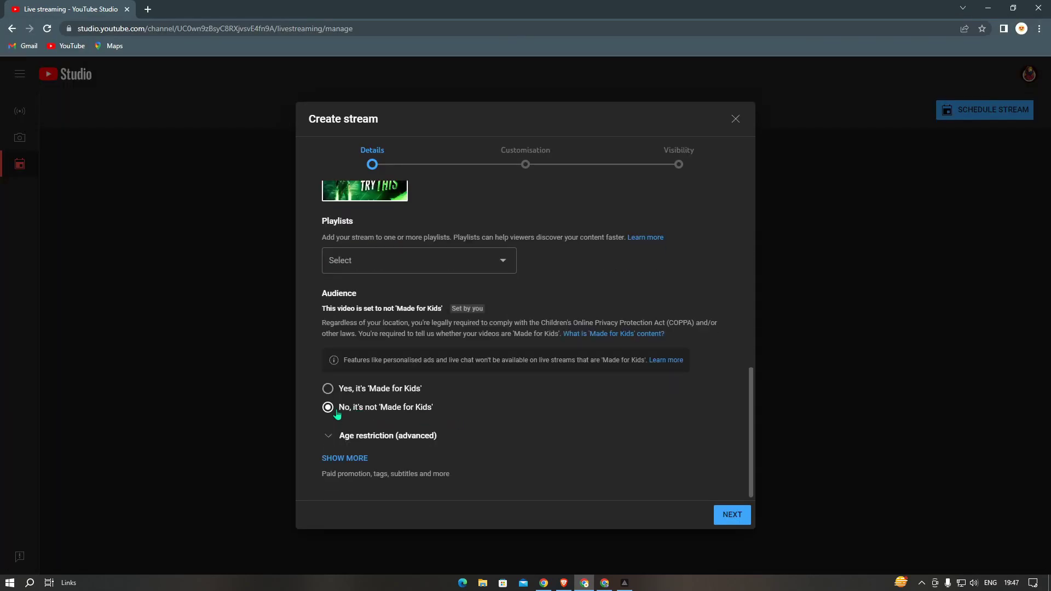
Review the additional detail options and the chat customisation settings, keeping the defaults, and continue to the visibility stage
{"action": "left_click", "coordinate": [353, 458]}
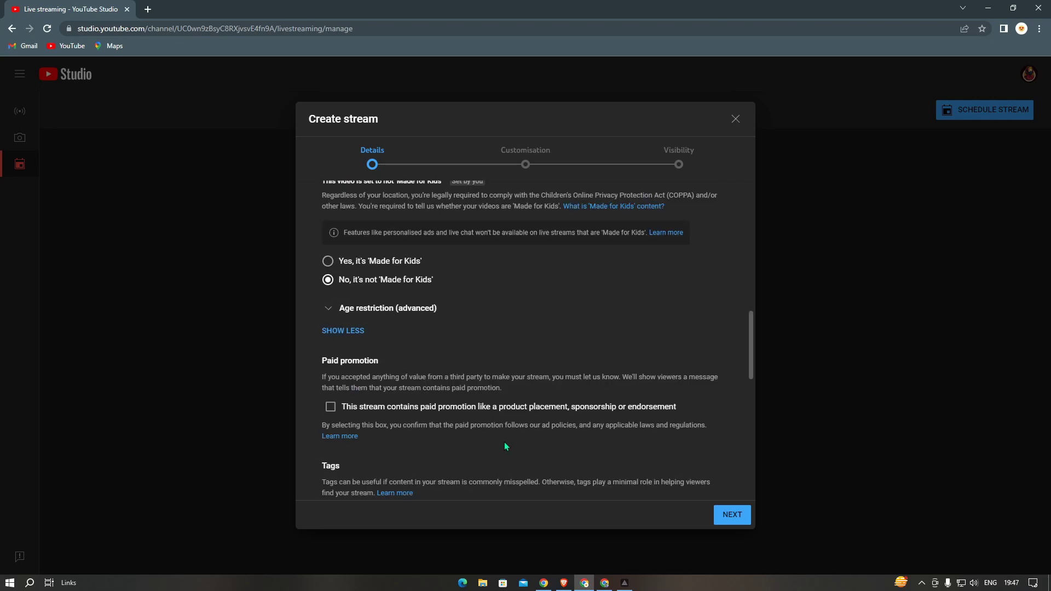
{"action": "scroll", "coordinate": [504, 442], "scroll_direction": "down", "scroll_amount": 5}
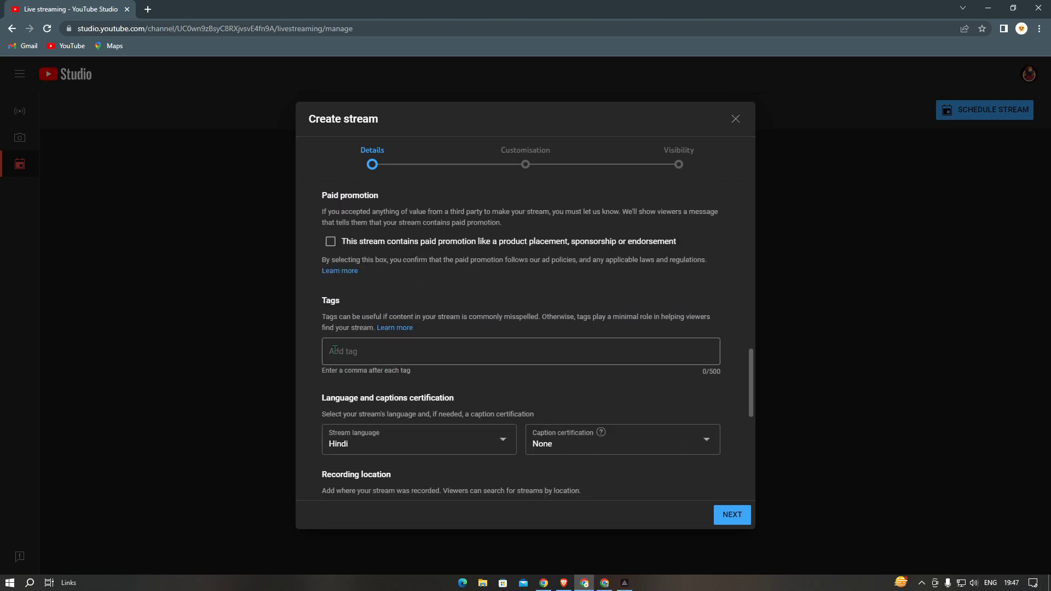
{"action": "scroll", "coordinate": [501, 410], "scroll_direction": "down", "scroll_amount": 2}
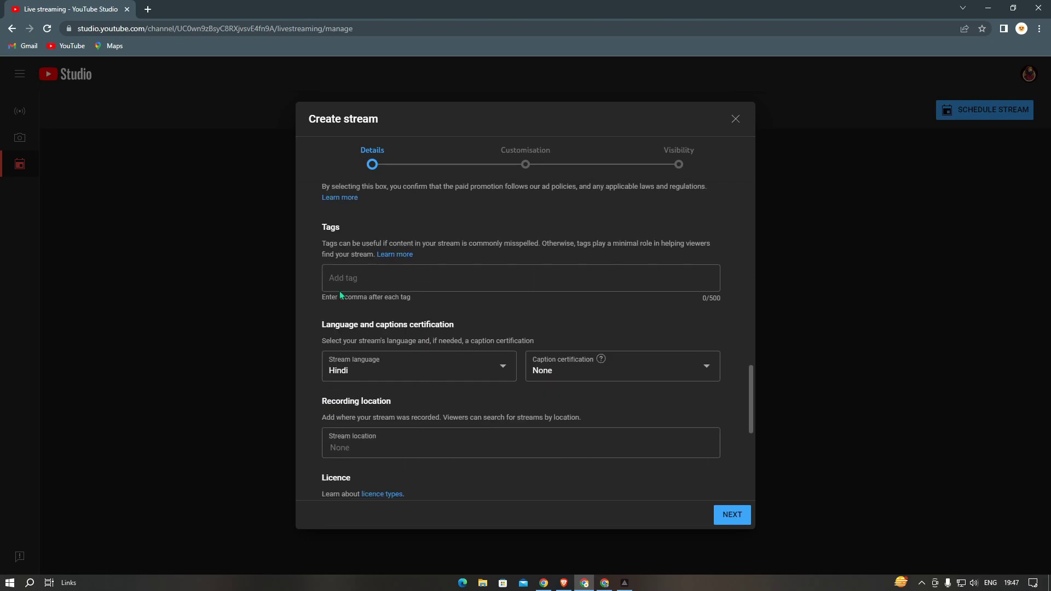
{"action": "scroll", "coordinate": [430, 333], "scroll_direction": "down", "scroll_amount": 5}
{"action": "scroll", "coordinate": [439, 362], "scroll_direction": "up", "scroll_amount": 10}
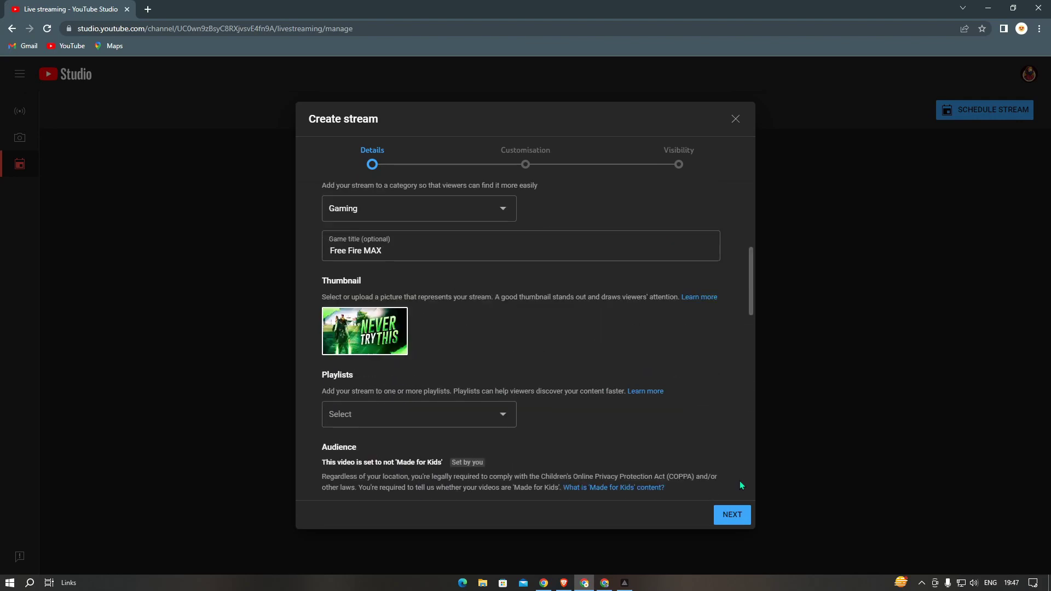
{"action": "left_click", "coordinate": [732, 514]}
{"action": "scroll", "coordinate": [547, 394], "scroll_direction": "down", "scroll_amount": 2}
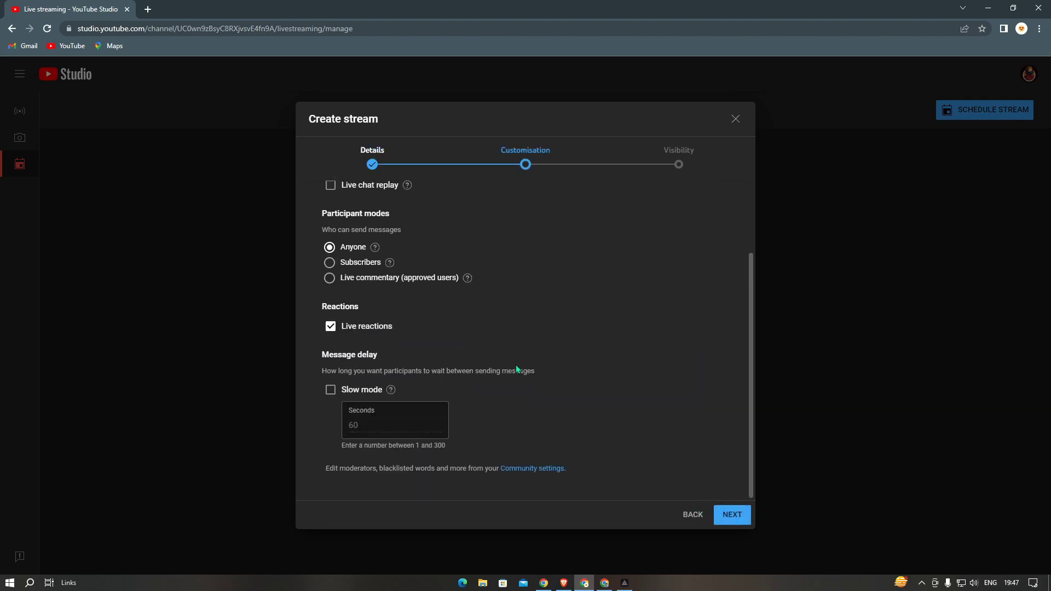
{"action": "left_click", "coordinate": [731, 514]}
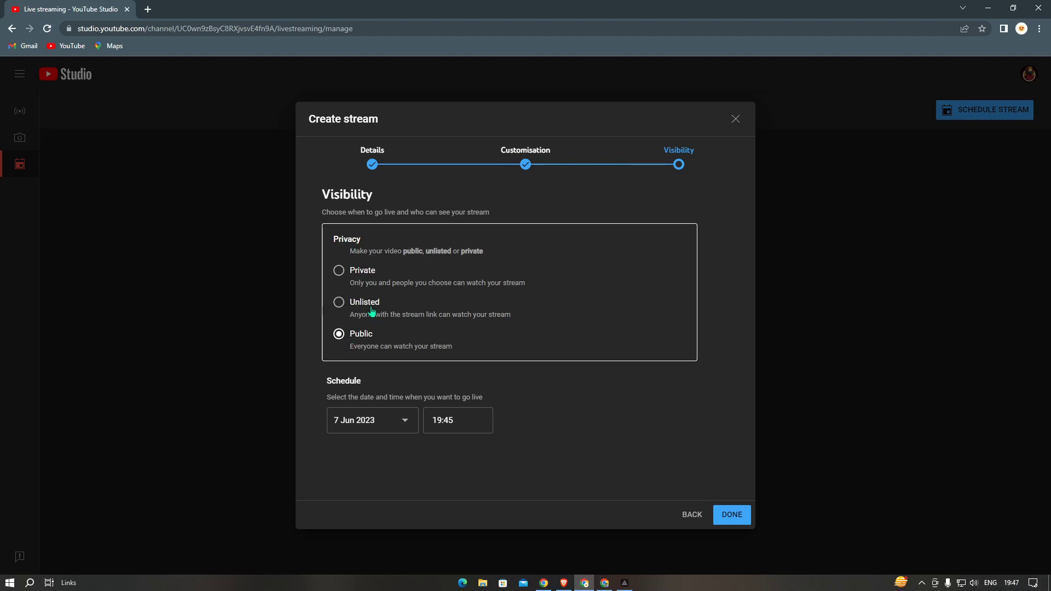
Make the stream Unlisted, review the schedule choices while keeping the date 7 Jun 2023, and finish creating the stream
{"action": "left_click", "coordinate": [342, 310]}
{"action": "left_click_drag", "start_coordinate": [327, 382], "coordinate": [362, 383]}
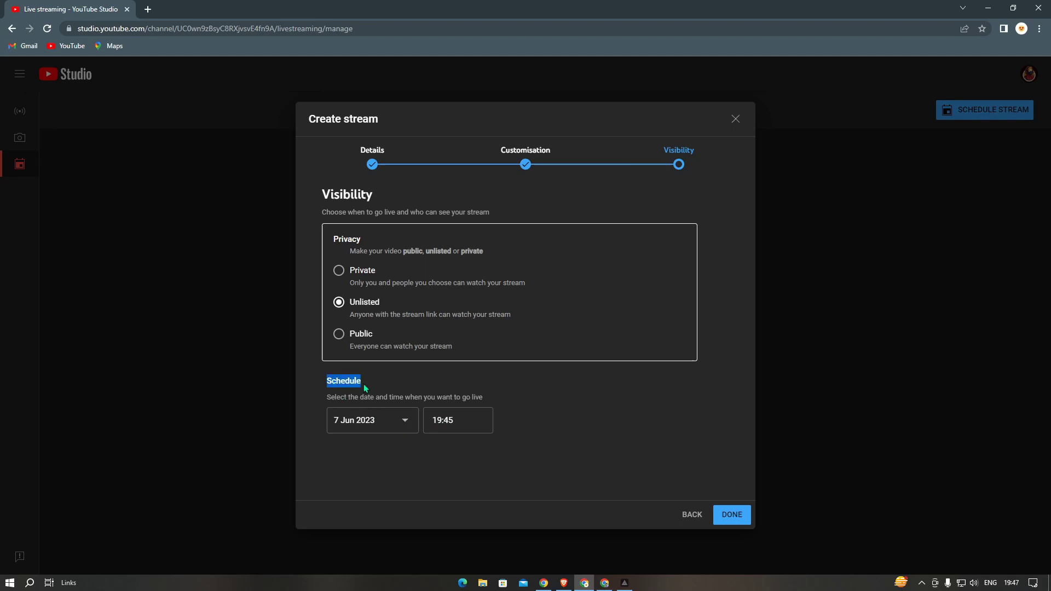
{"action": "left_click", "coordinate": [403, 421]}
{"action": "left_click", "coordinate": [382, 289]}
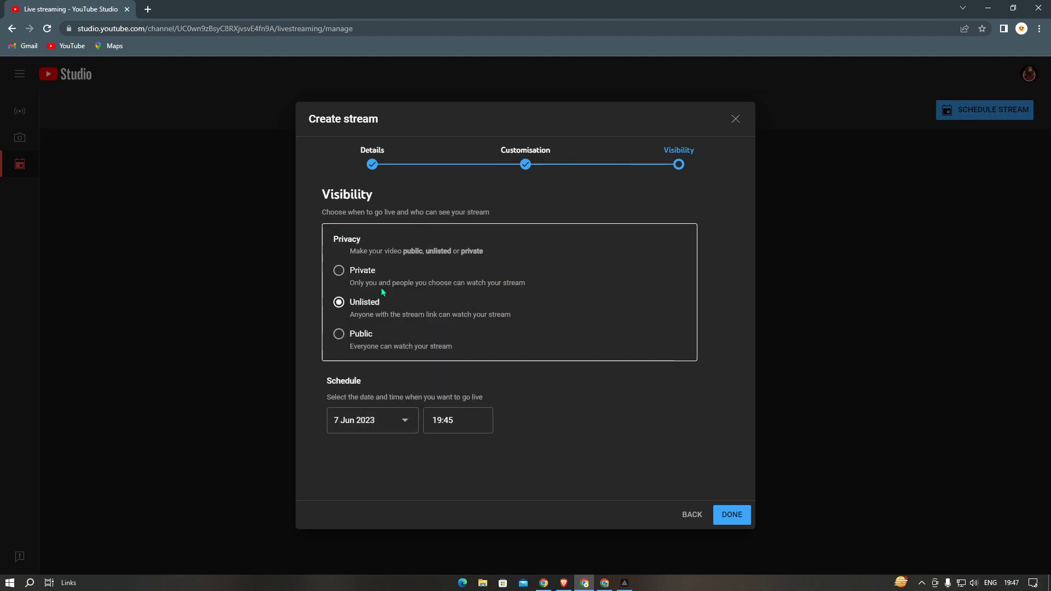
{"action": "left_click_drag", "start_coordinate": [476, 422], "coordinate": [433, 427]}
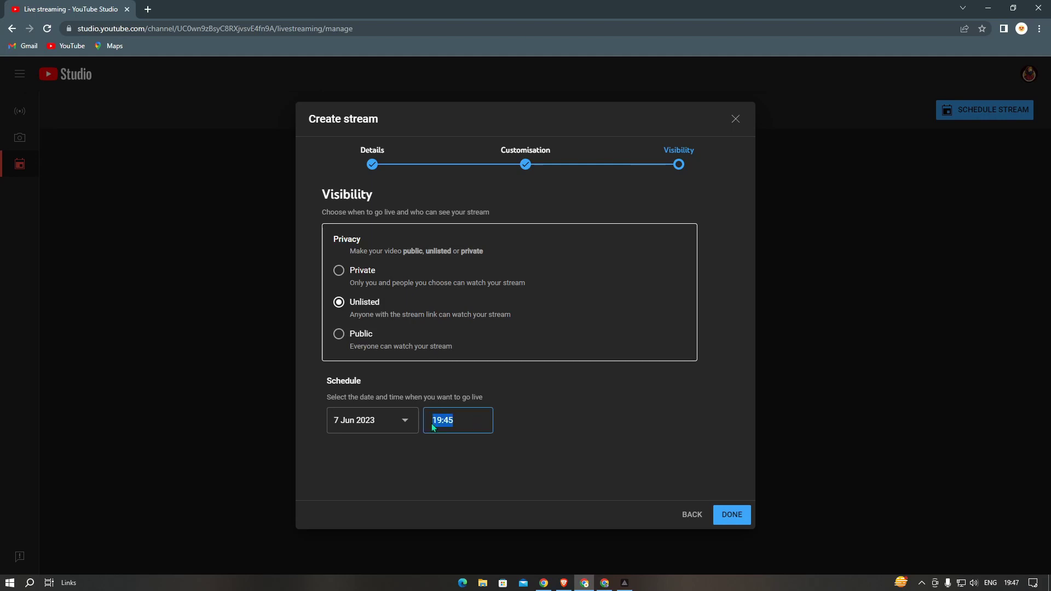
{"action": "left_click", "coordinate": [468, 420]}
{"action": "left_click", "coordinate": [469, 421]}
{"action": "left_click", "coordinate": [638, 449]}
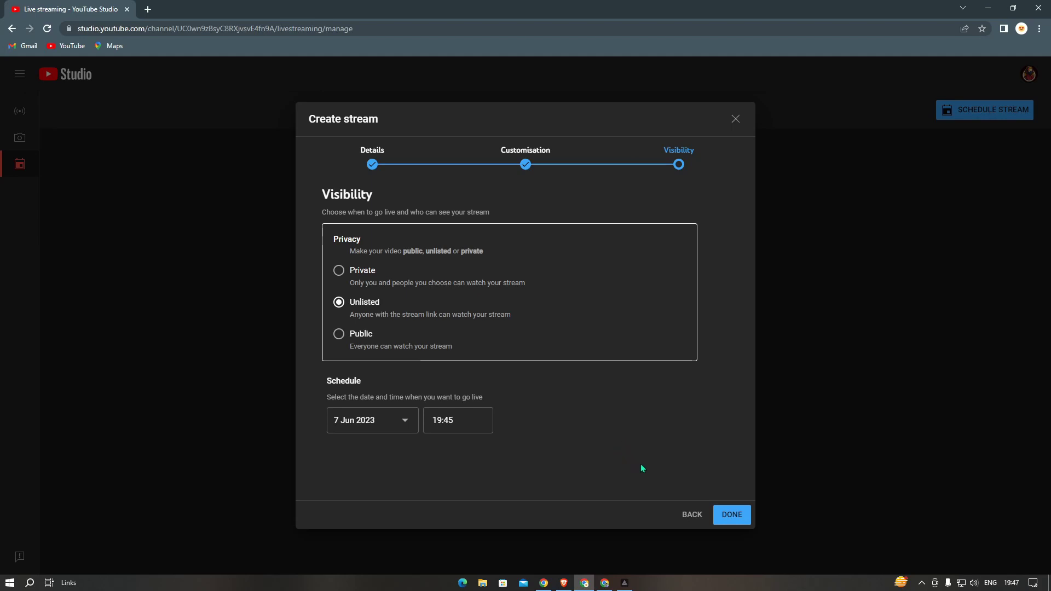
{"action": "left_click", "coordinate": [730, 517]}
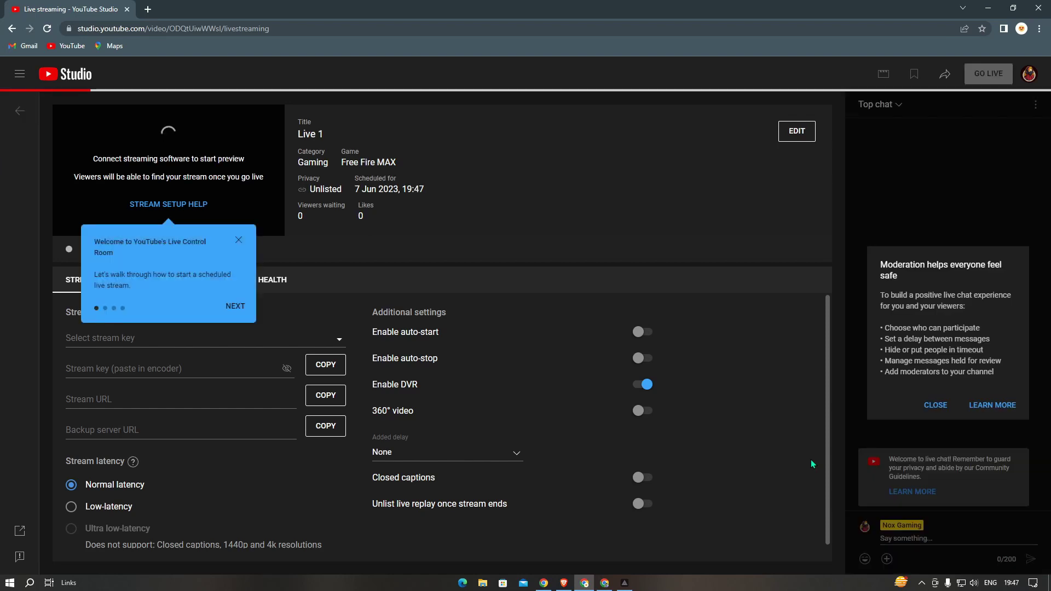
Step through the Live Control Room walkthrough for the scheduled stream up to its Go Live tip
{"action": "left_click", "coordinate": [243, 306]}
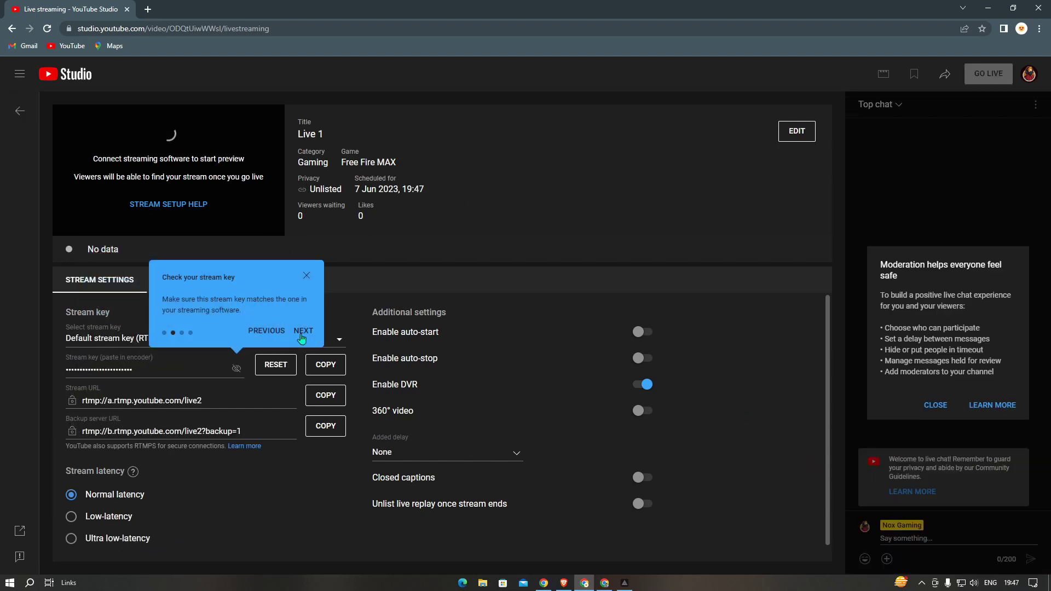
{"action": "left_click", "coordinate": [308, 335]}
{"action": "left_click", "coordinate": [248, 349]}
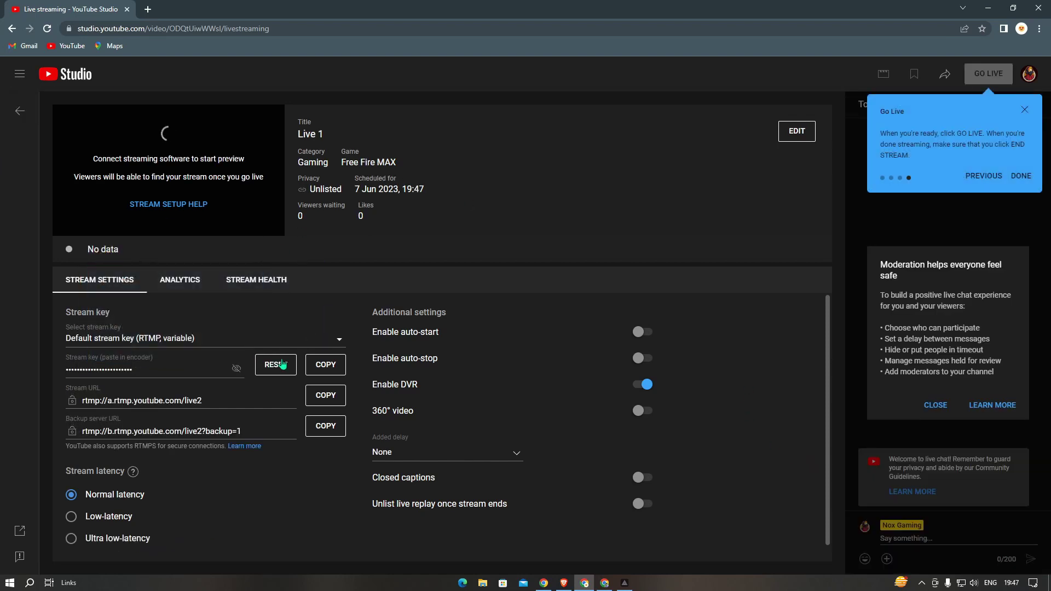
Switch to Livekaro and paste the YouTube stream key into the Free Trial slot's Stream Key field
{"action": "left_click", "coordinate": [604, 583]}
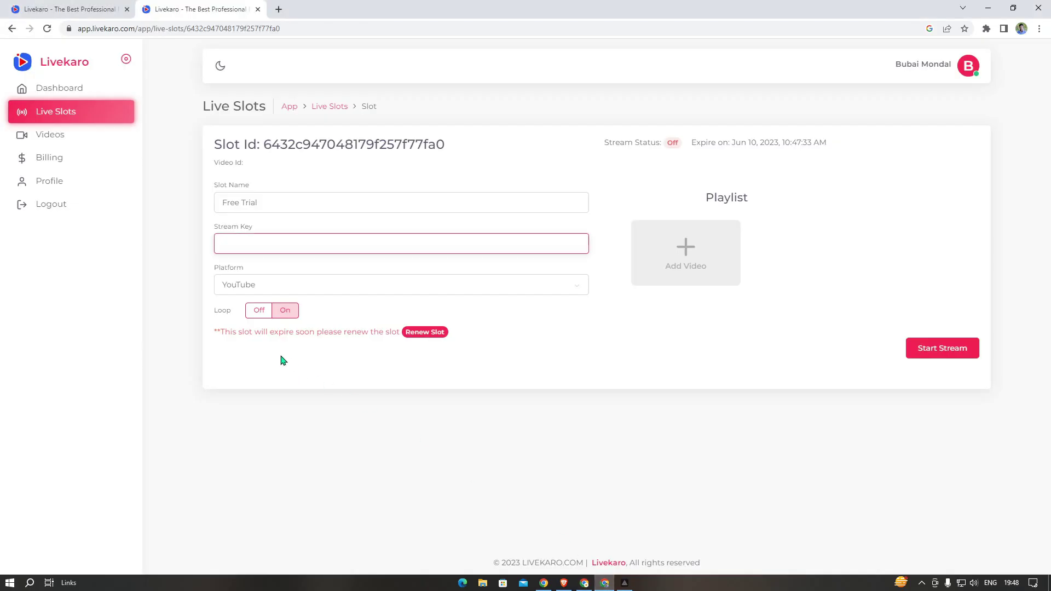
{"action": "right_click", "coordinate": [260, 249]}
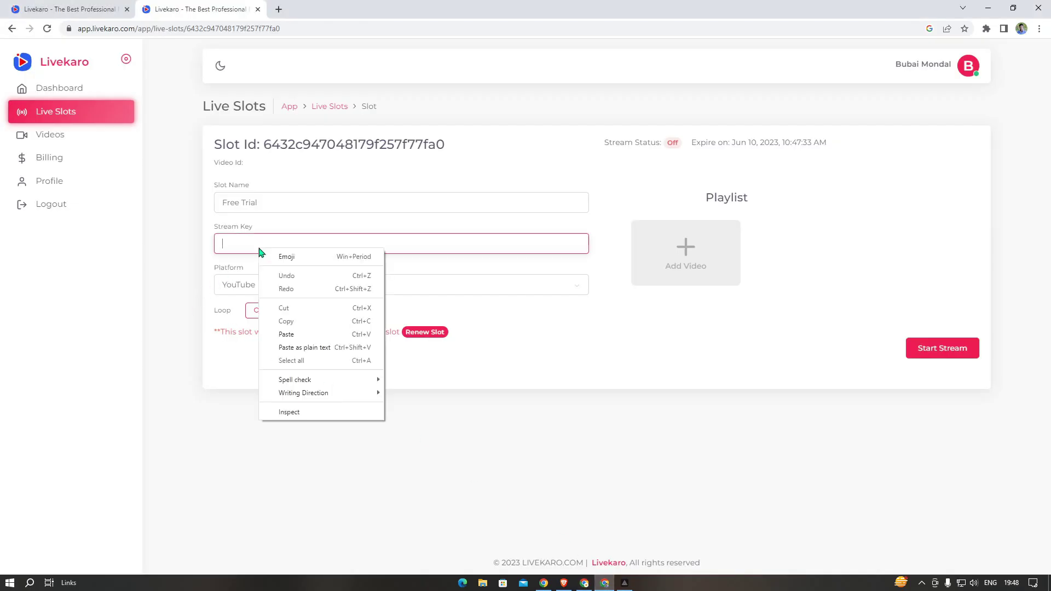
{"action": "left_click", "coordinate": [306, 334]}
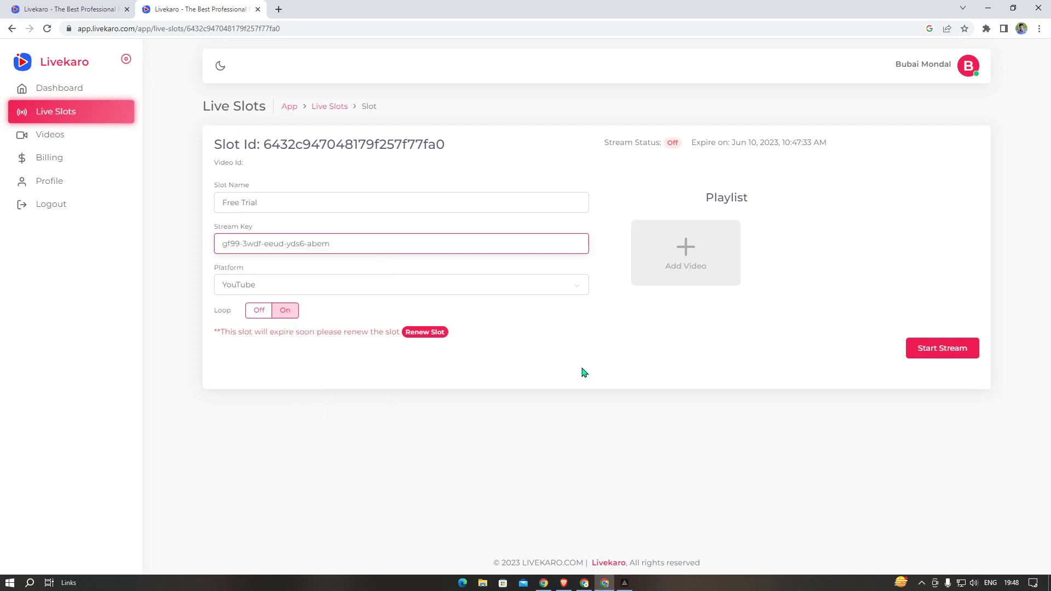
Add the Free Fire video to the slot's playlist and point out the Loop setting, leaving it on
{"action": "left_click", "coordinate": [694, 259]}
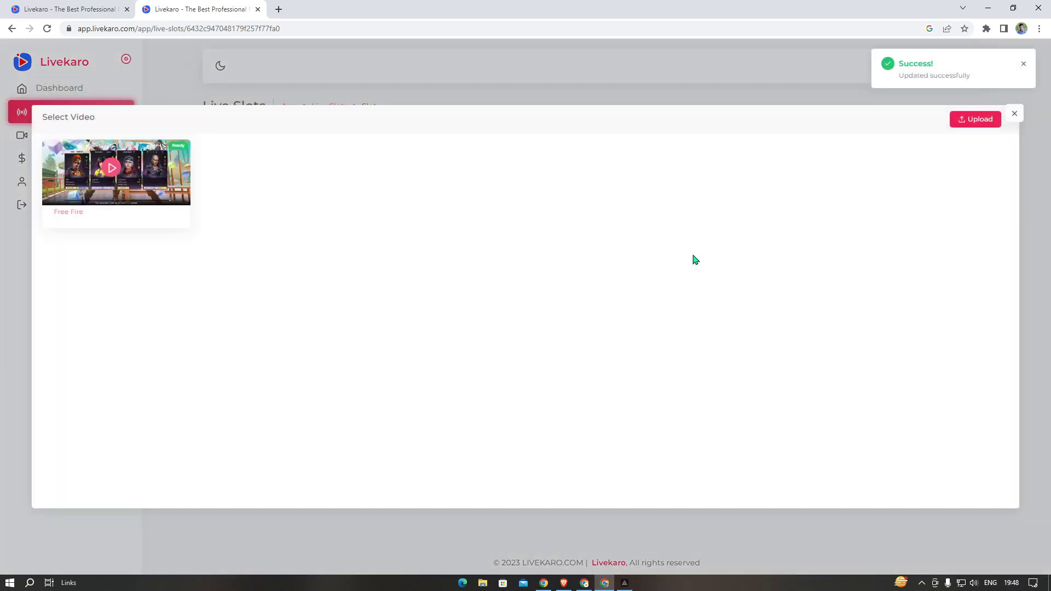
{"action": "left_click", "coordinate": [101, 189]}
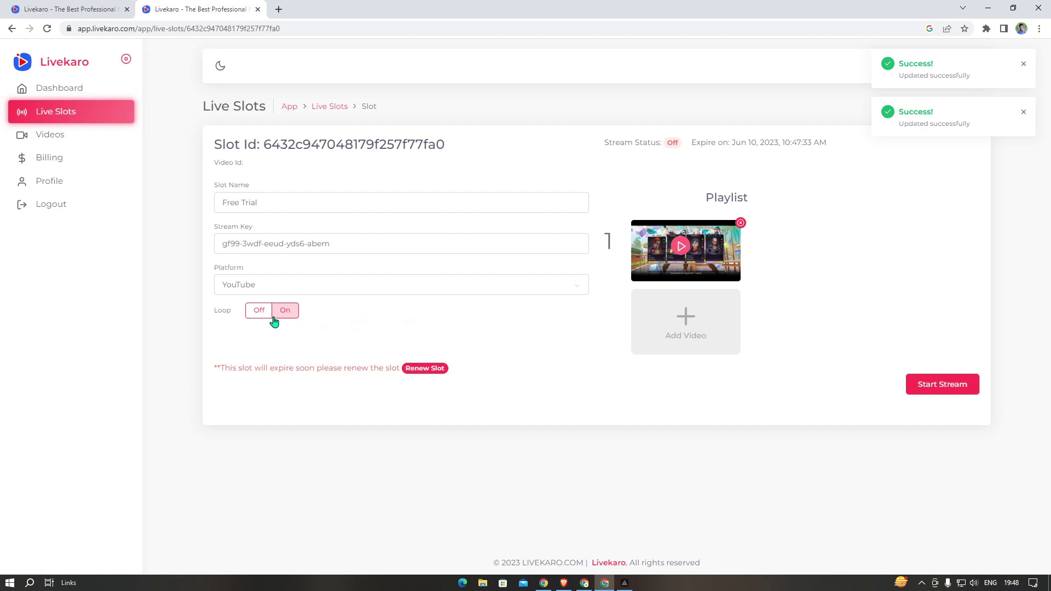
{"action": "left_click_drag", "start_coordinate": [212, 313], "coordinate": [241, 323]}
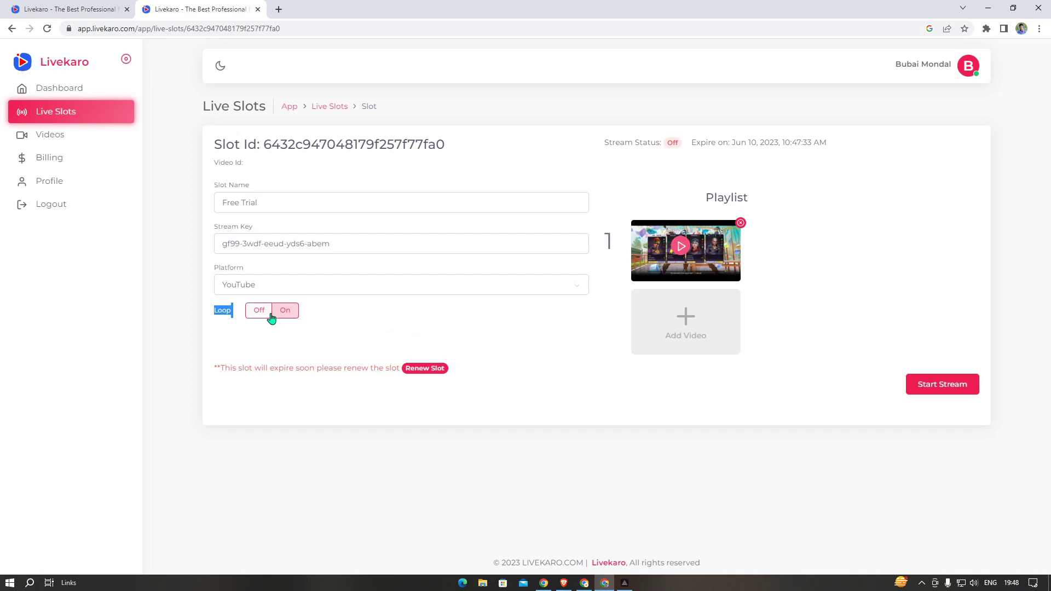
Start the Free Trial slot's stream and switch to YouTube Studio to view the scheduled Live 1 stream
{"action": "left_click", "coordinate": [939, 387]}
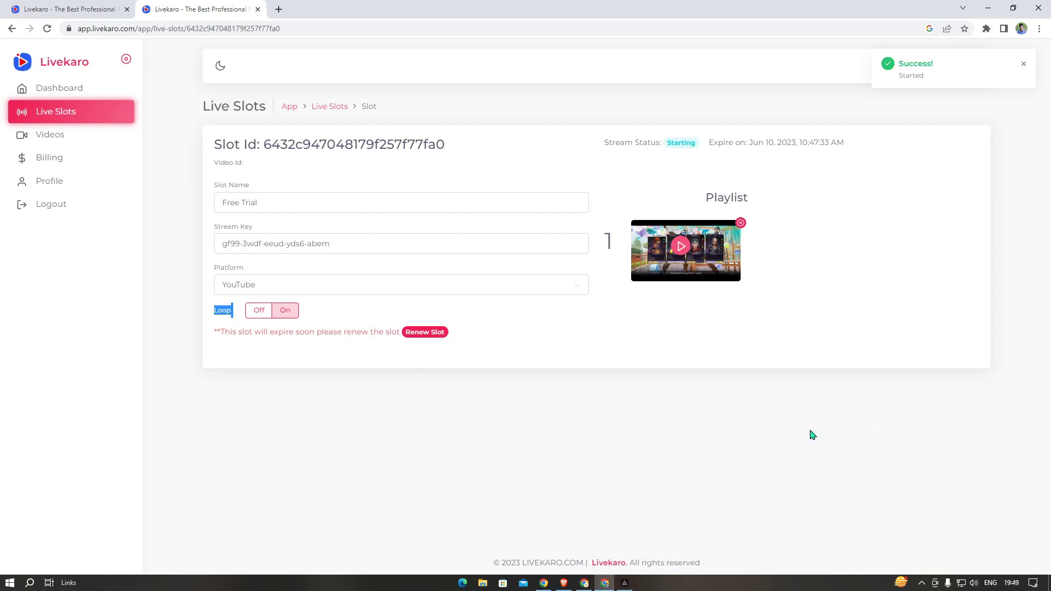
{"action": "left_click", "coordinate": [583, 534]}
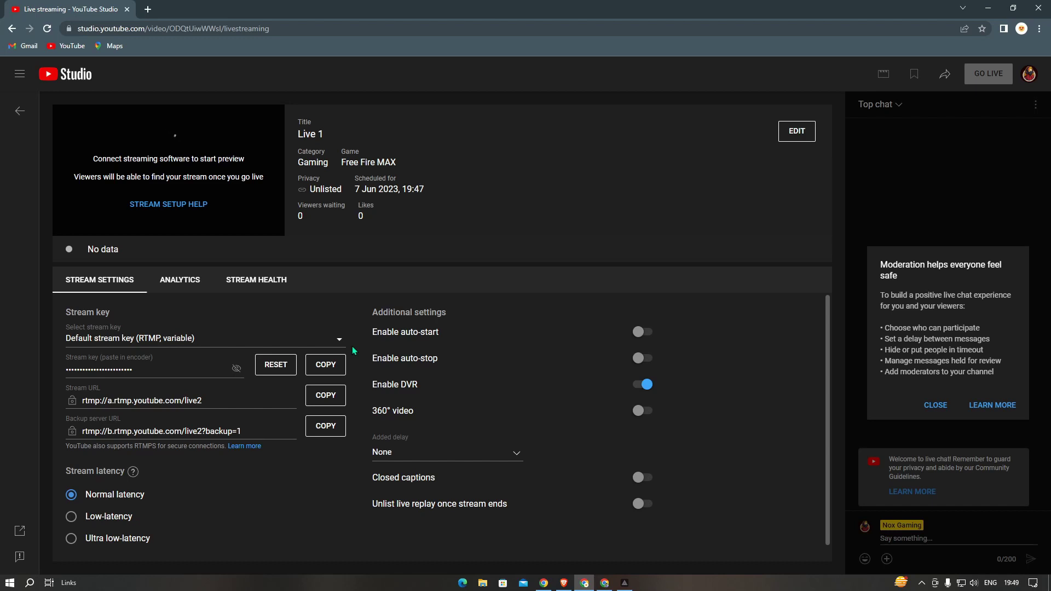
Check the Live 1 stream's connection status, preview, privacy setting and scheduled time in the Live Control Room
{"action": "left_click_drag", "start_coordinate": [123, 254], "coordinate": [86, 252]}
{"action": "left_click", "coordinate": [85, 252]}
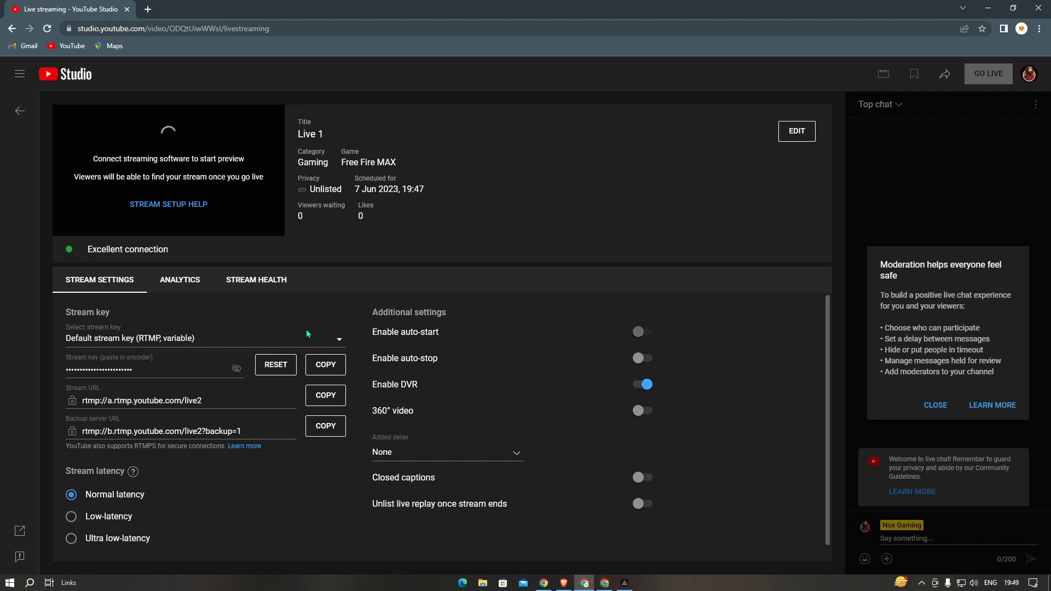
{"action": "left_click_drag", "start_coordinate": [87, 254], "coordinate": [169, 255]}
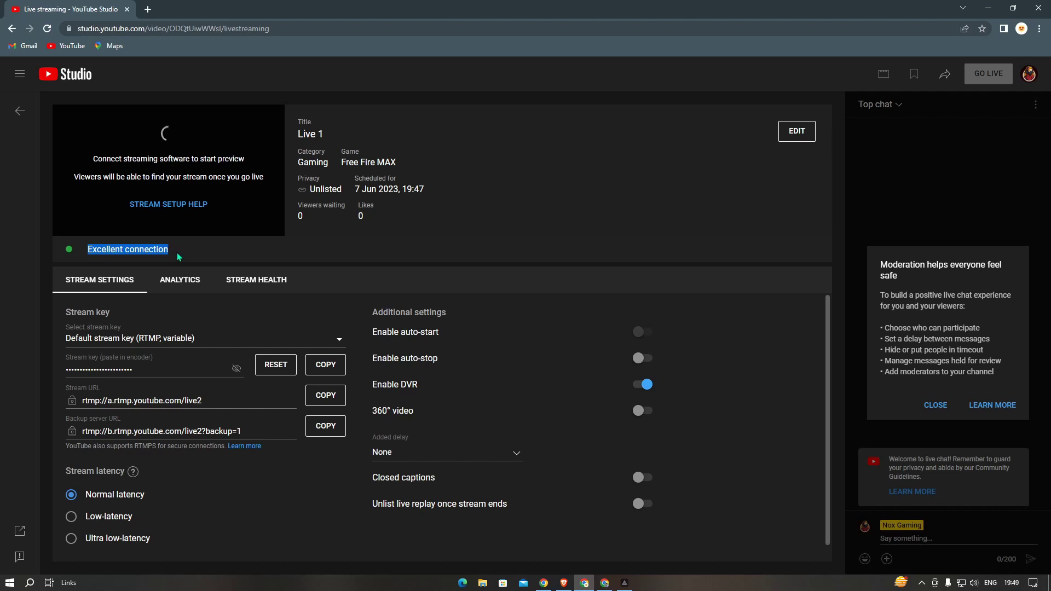
{"action": "left_click", "coordinate": [282, 279]}
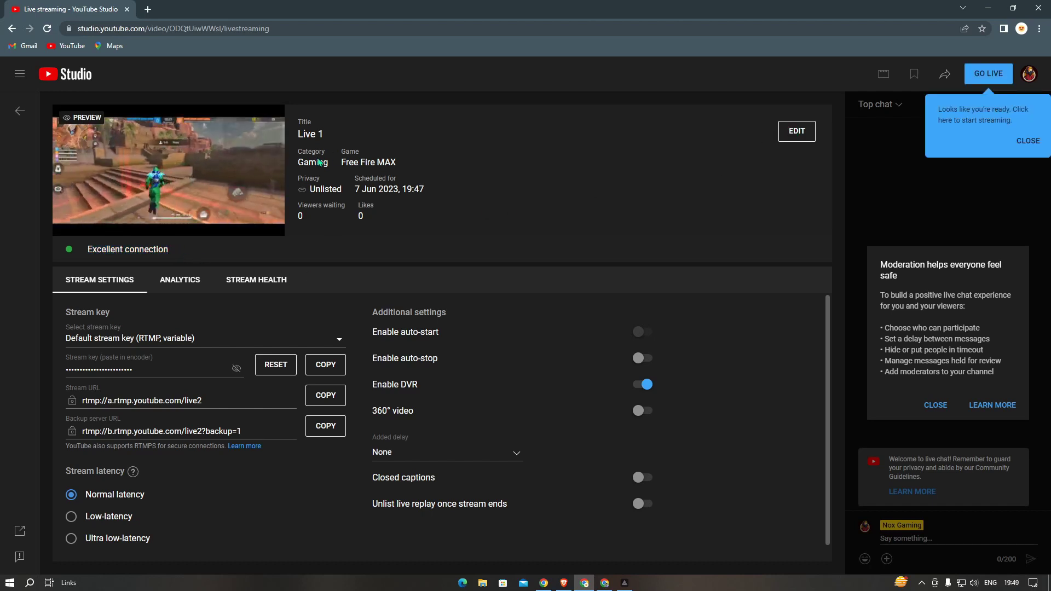
{"action": "double_click", "coordinate": [313, 189]}
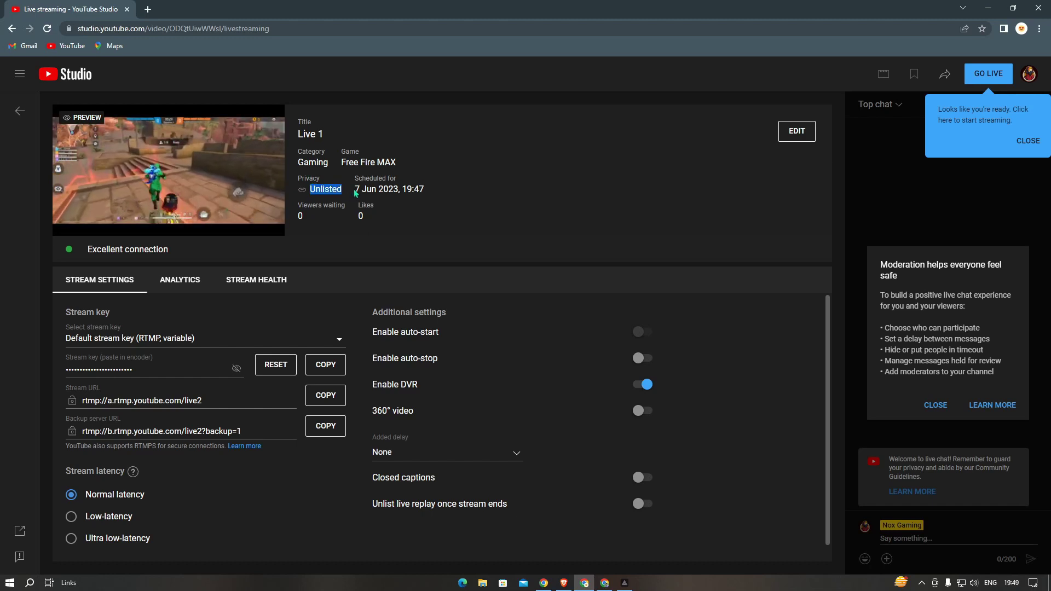
{"action": "left_click_drag", "start_coordinate": [353, 189], "coordinate": [432, 195]}
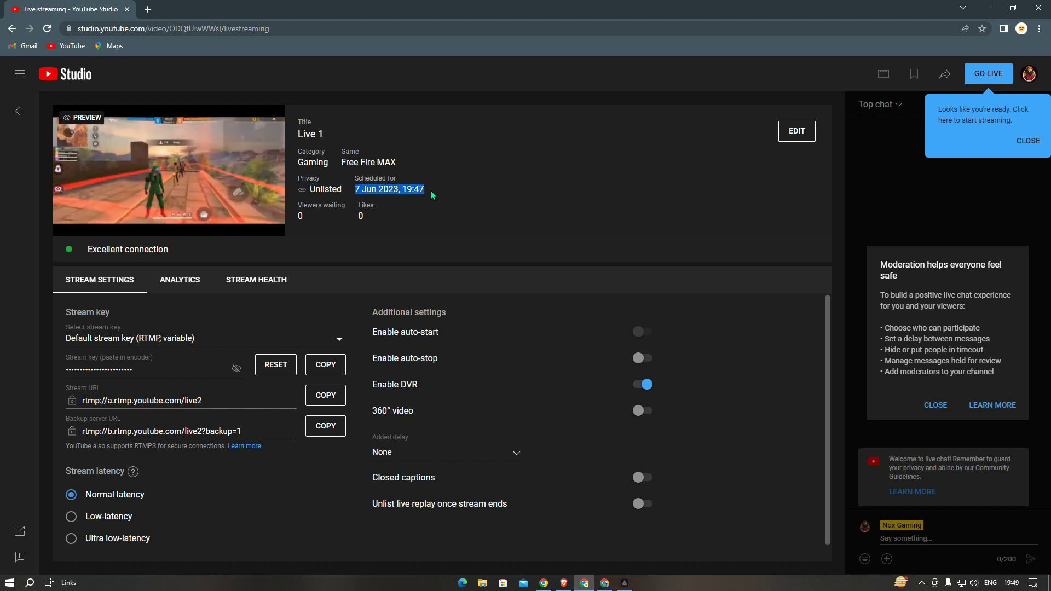
Set the Live 1 stream's visibility to Public in its settings
{"action": "left_click", "coordinate": [796, 131]}
{"action": "scroll", "coordinate": [545, 318], "scroll_direction": "down", "scroll_amount": 6}
{"action": "left_click", "coordinate": [470, 258]}
{"action": "left_click", "coordinate": [460, 327]}
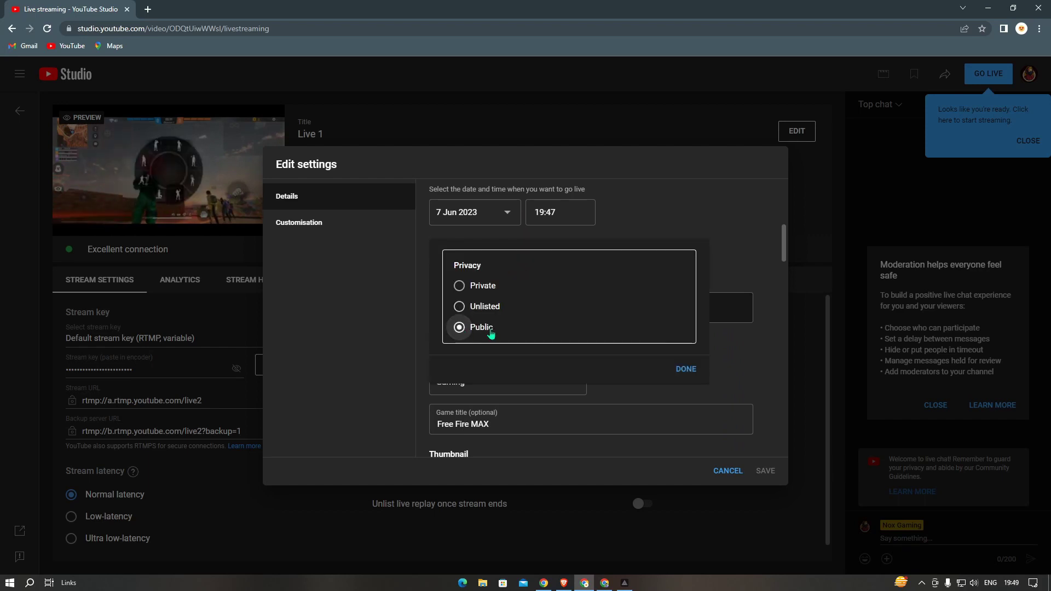
{"action": "left_click", "coordinate": [685, 370]}
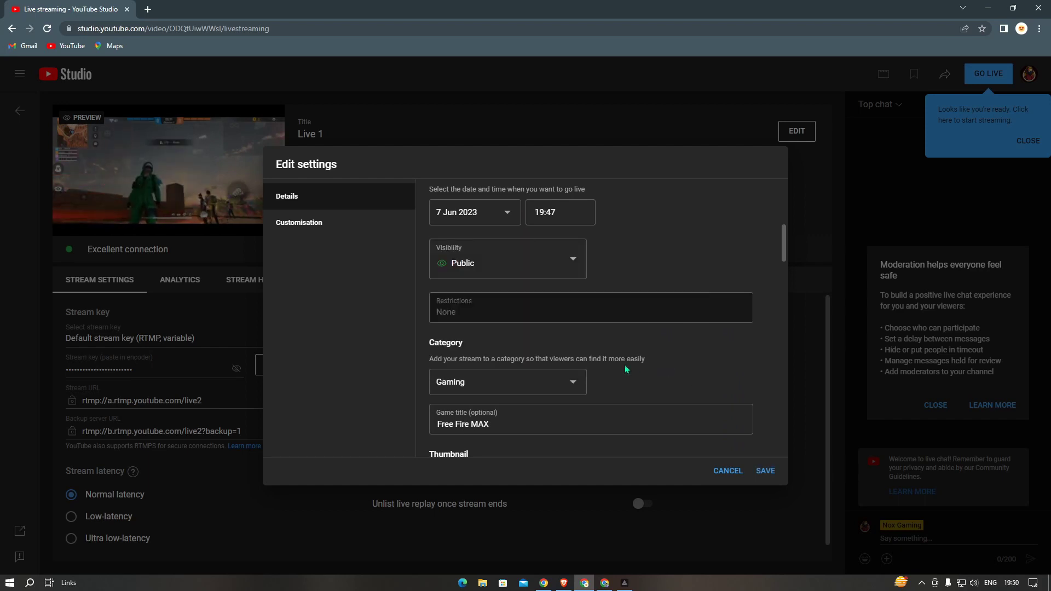
{"action": "scroll", "coordinate": [622, 361], "scroll_direction": "up", "scroll_amount": 2}
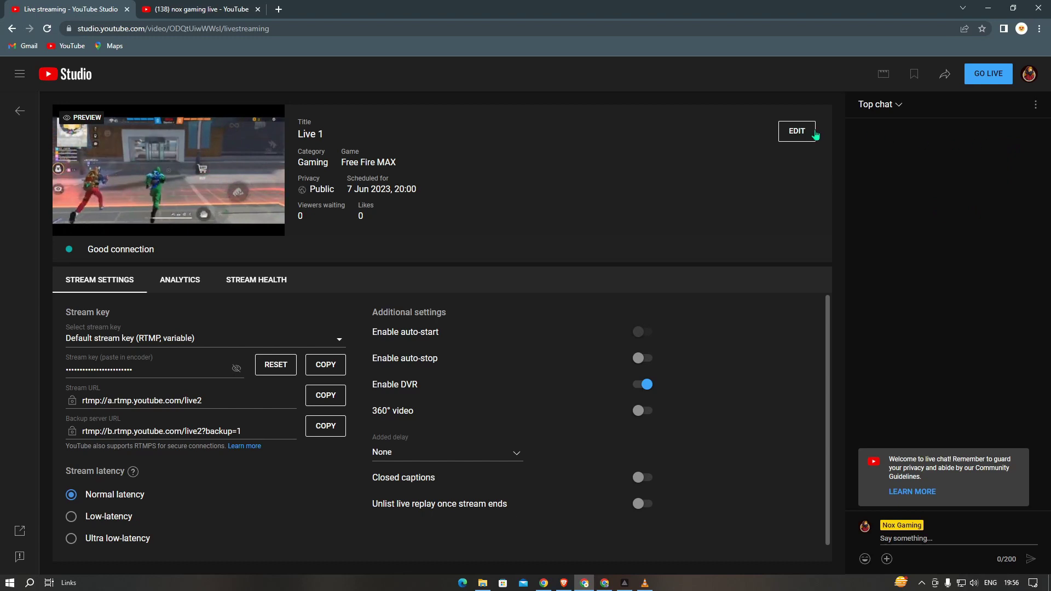
Take the Live 1 stream live and open the list of live streams in the channel content
{"action": "left_click", "coordinate": [990, 73]}
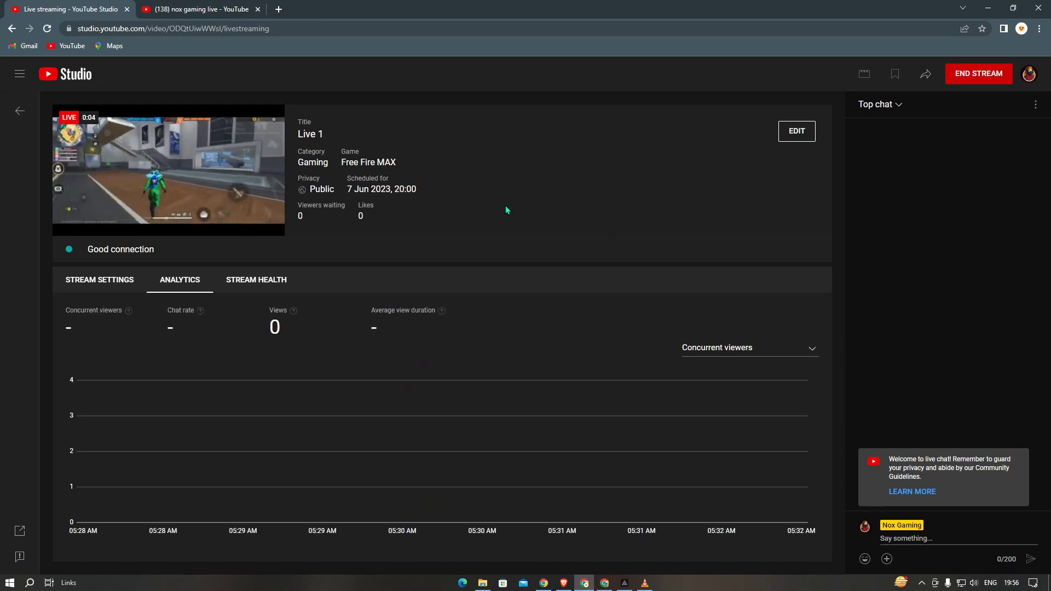
{"action": "left_click", "coordinate": [20, 110]}
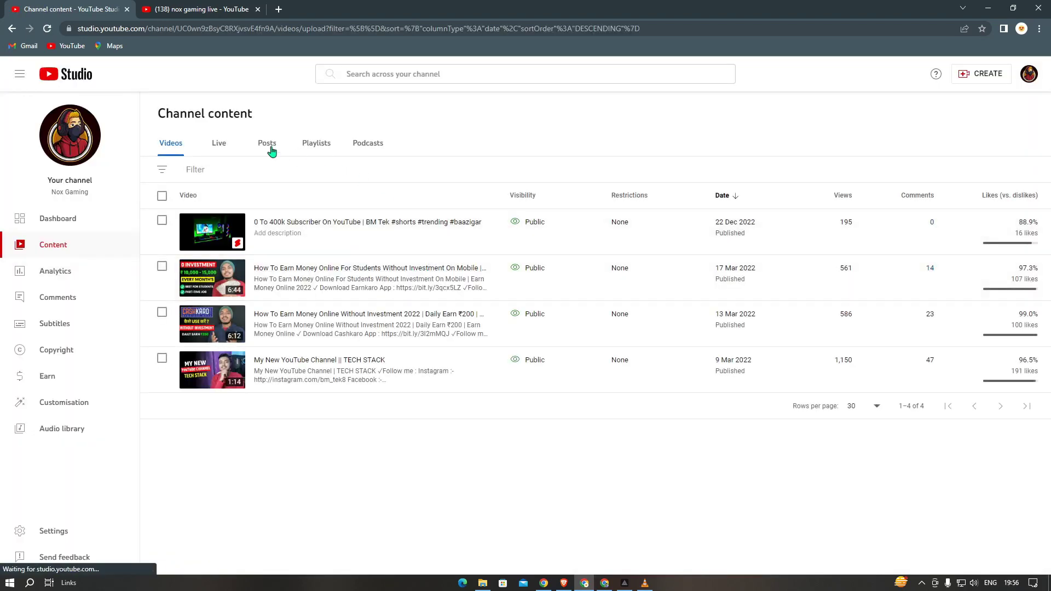
{"action": "left_click", "coordinate": [224, 151]}
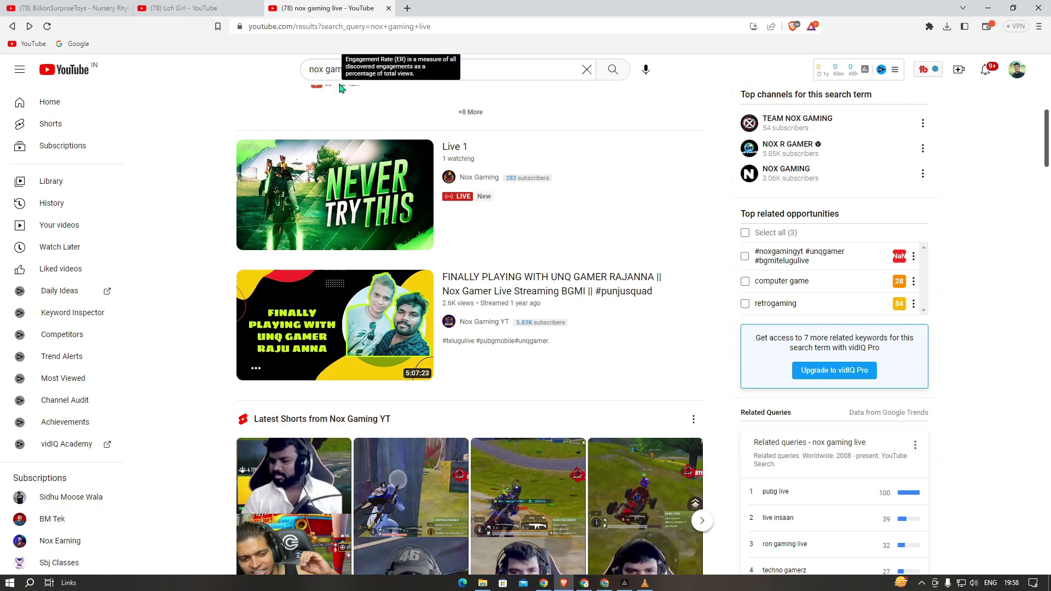
Open the Live 1 broadcast from the "nox gaming live" YouTube search results and watch it as a viewer
{"action": "mouse_move", "coordinate": [405, 185]}
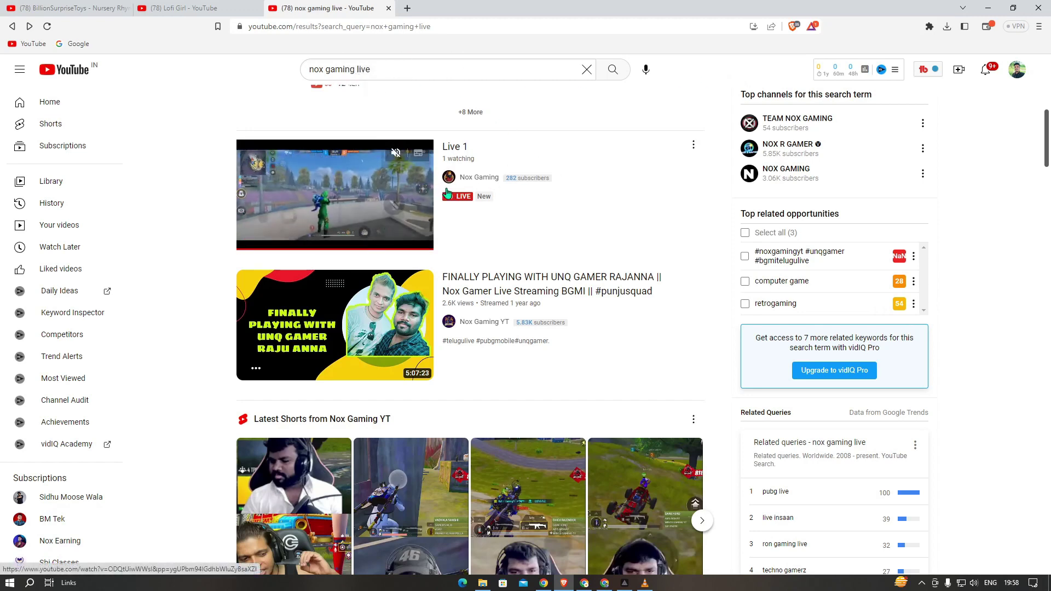
{"action": "left_click", "coordinate": [400, 195]}
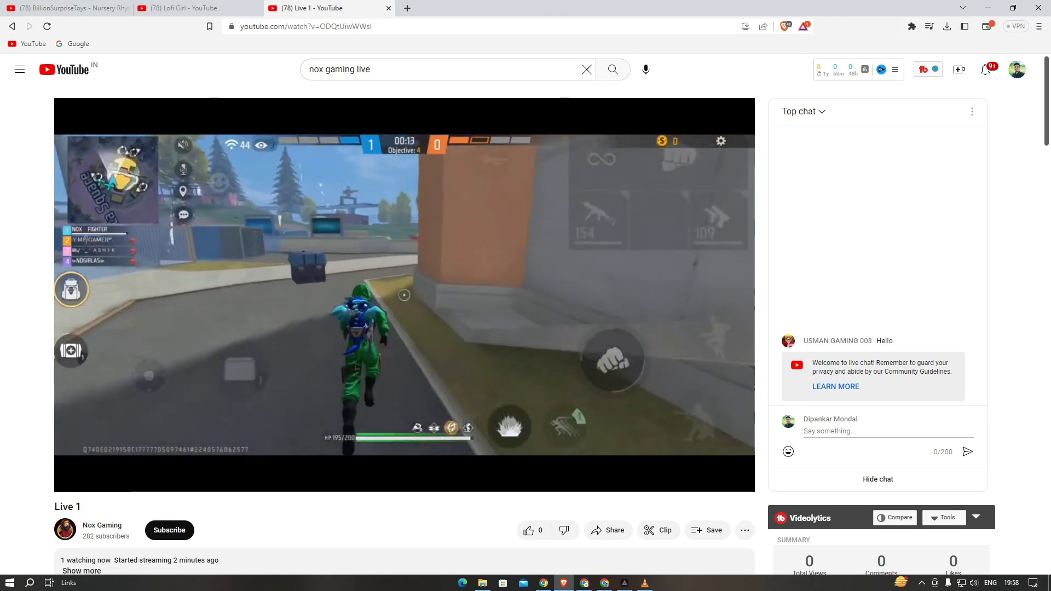
{"action": "left_click", "coordinate": [377, 254]}
Switch back to YouTube Studio and open the Live Control Room for the running Live 1 stream
{"action": "left_click", "coordinate": [584, 582]}
{"action": "mouse_move", "coordinate": [422, 232]}
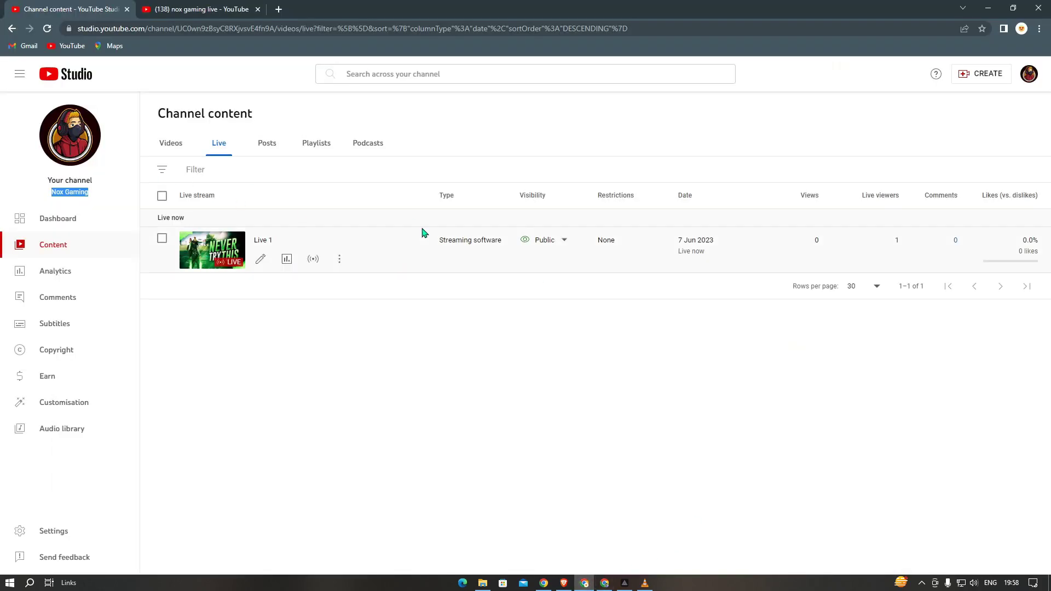
{"action": "left_click", "coordinate": [314, 261]}
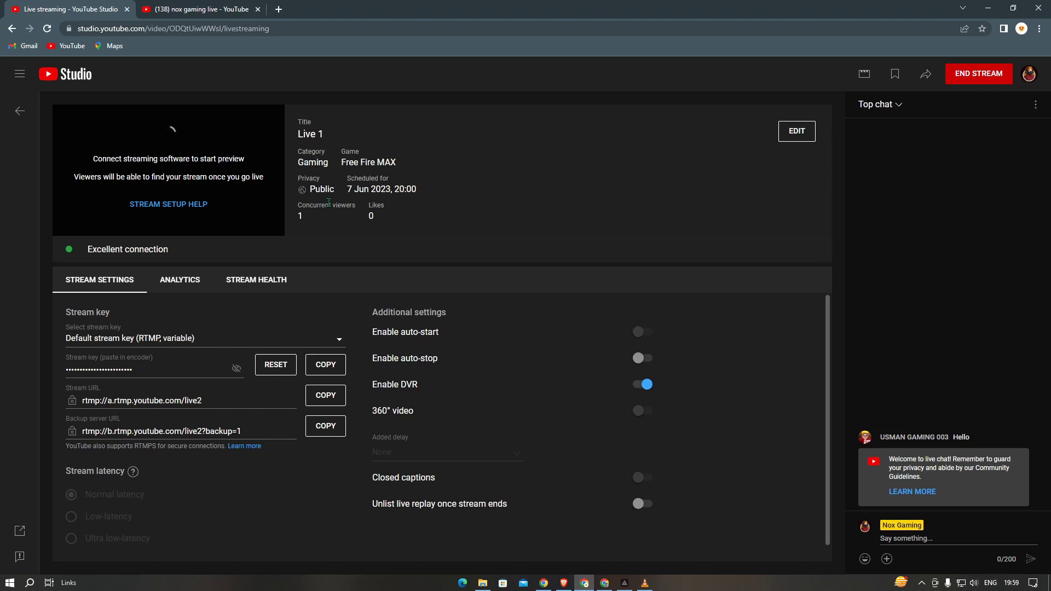
Schedule a second streaming-software live stream titled "hii" with Unlisted privacy for 7 Jun 2023 at 20:00
{"action": "left_click", "coordinate": [79, 81]}
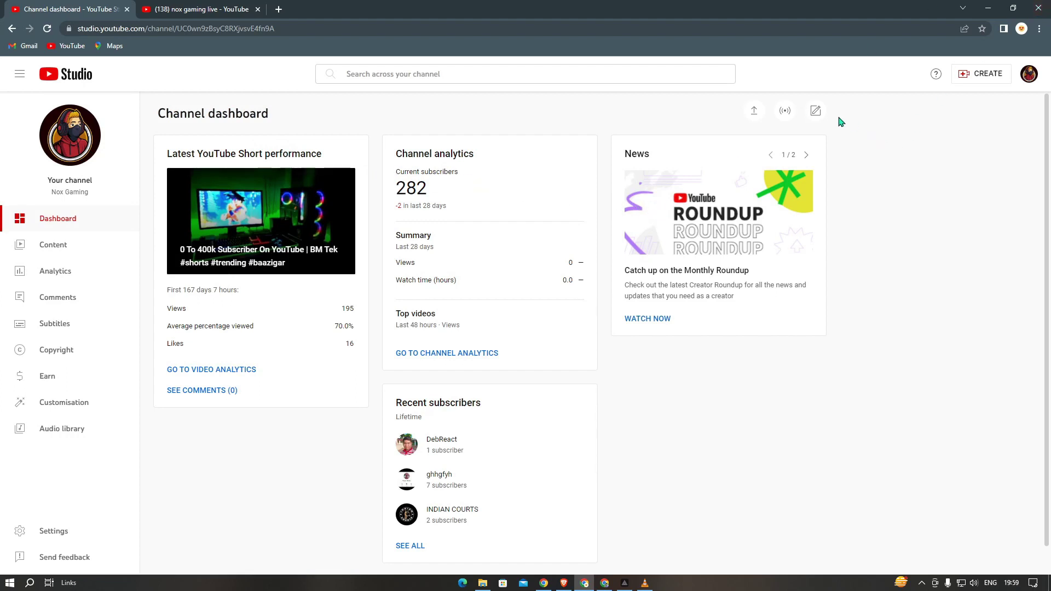
{"action": "left_click", "coordinate": [786, 112]}
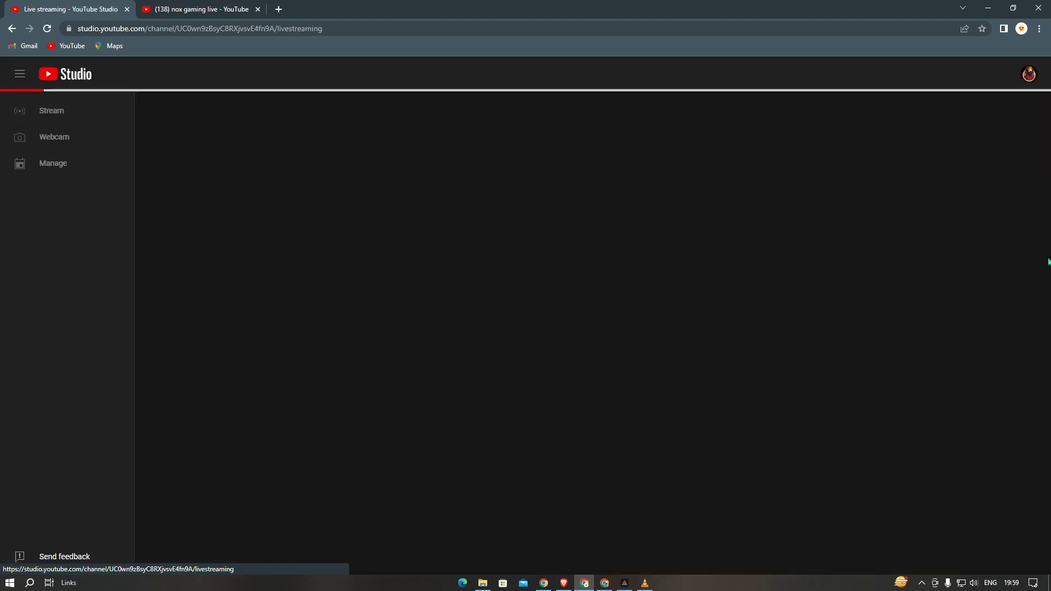
{"action": "left_click", "coordinate": [41, 162]}
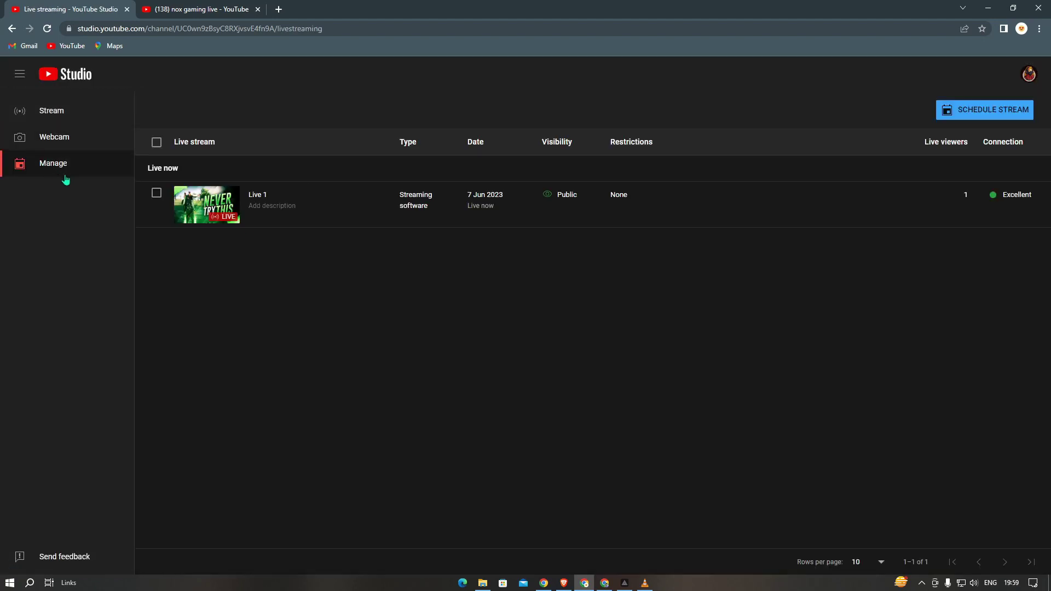
{"action": "left_click", "coordinate": [974, 112]}
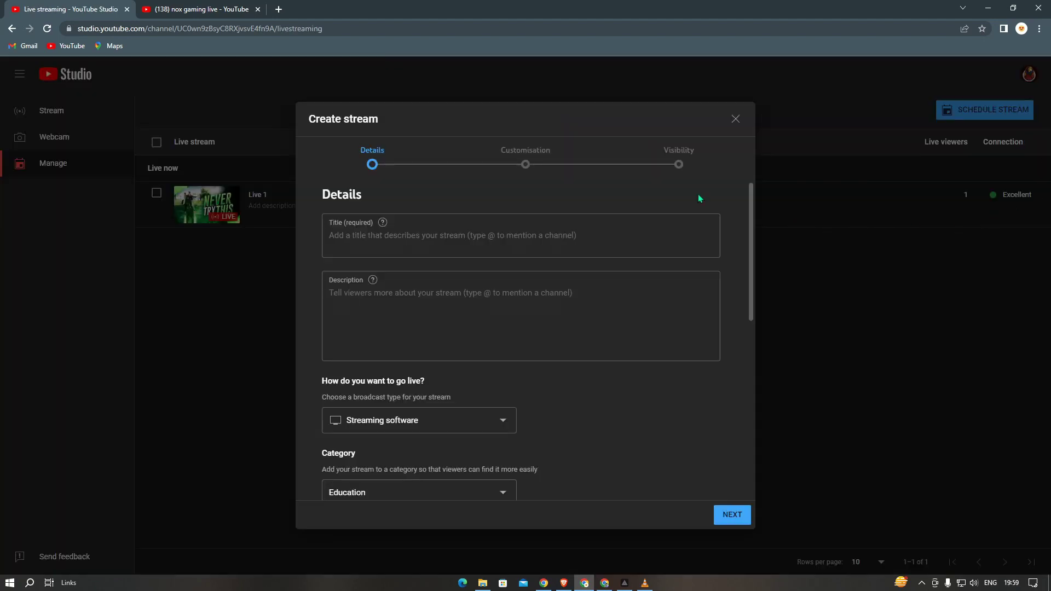
{"action": "left_click", "coordinate": [345, 234]}
{"action": "type", "text": "hii"}
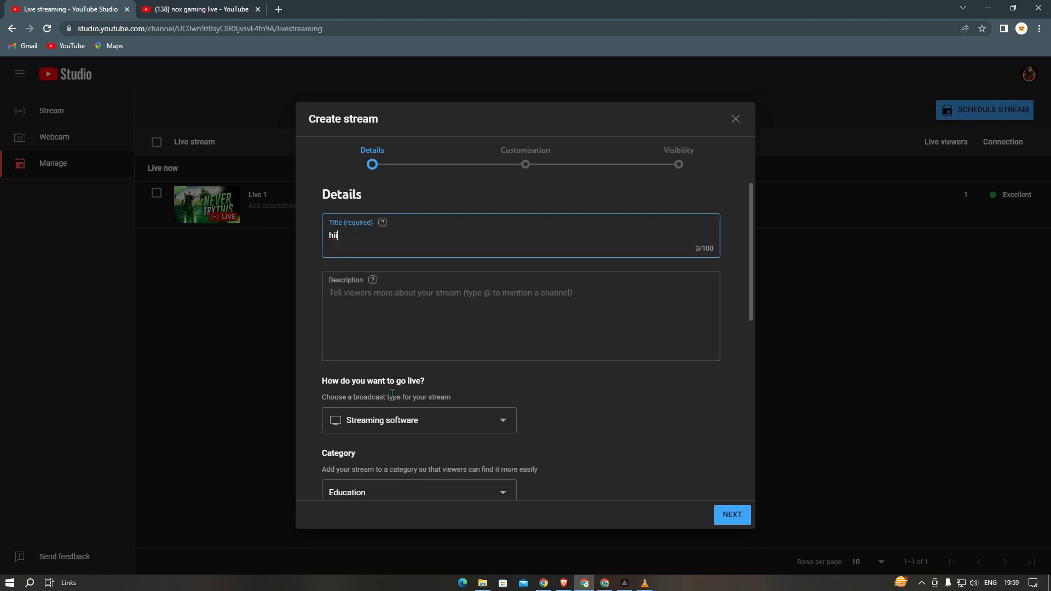
{"action": "scroll", "coordinate": [374, 313], "scroll_direction": "down", "scroll_amount": 3}
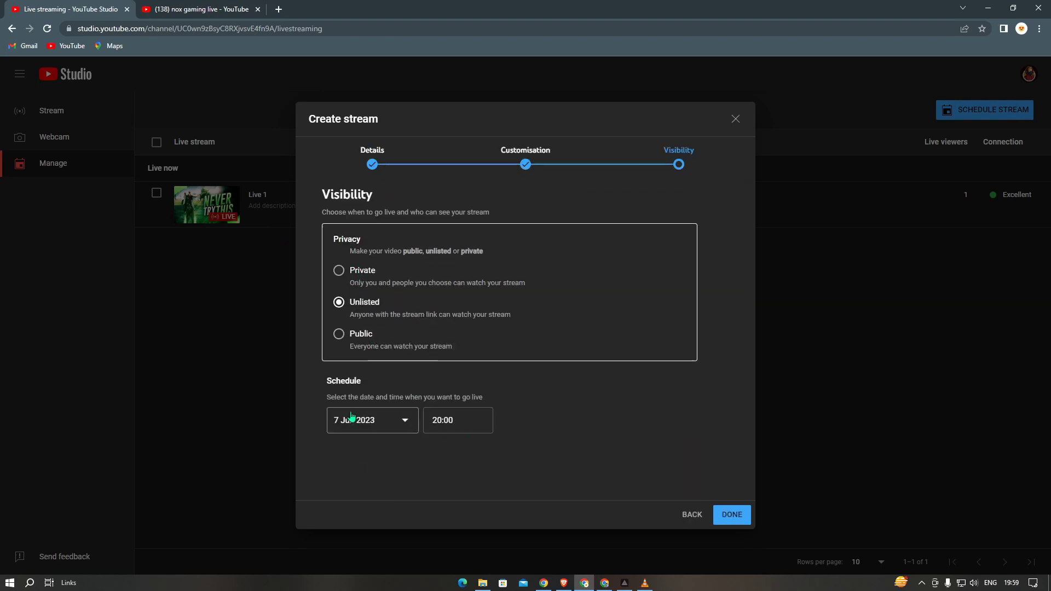
{"action": "left_click", "coordinate": [744, 520]}
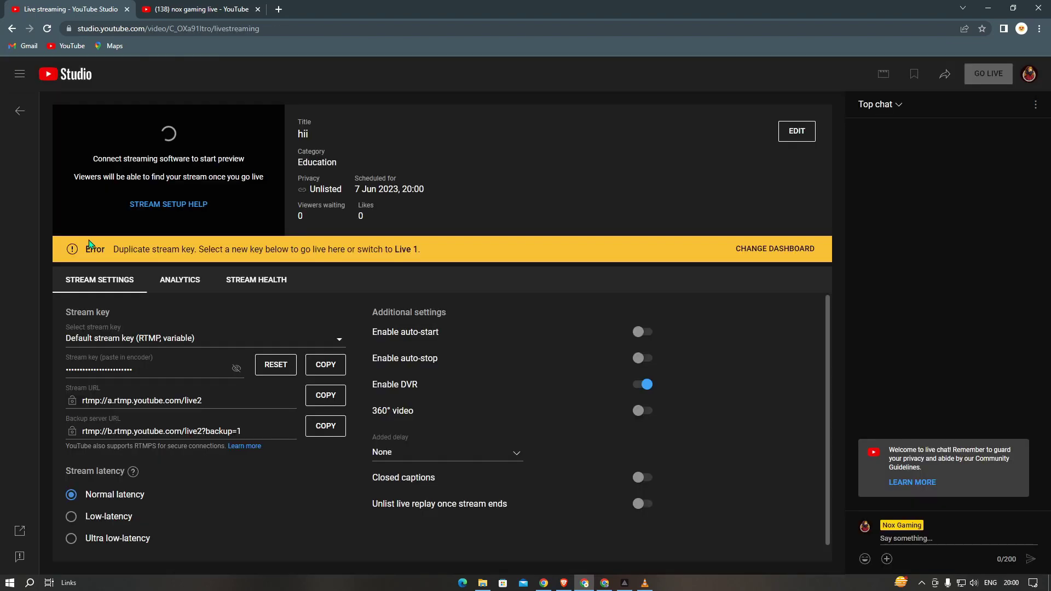
Assign the Live 1 (RTMP, variable) stream key to the hii stream instead of the duplicate default key, and copy the key
{"action": "left_click_drag", "start_coordinate": [85, 252], "coordinate": [103, 252]}
{"action": "left_click", "coordinate": [113, 340]}
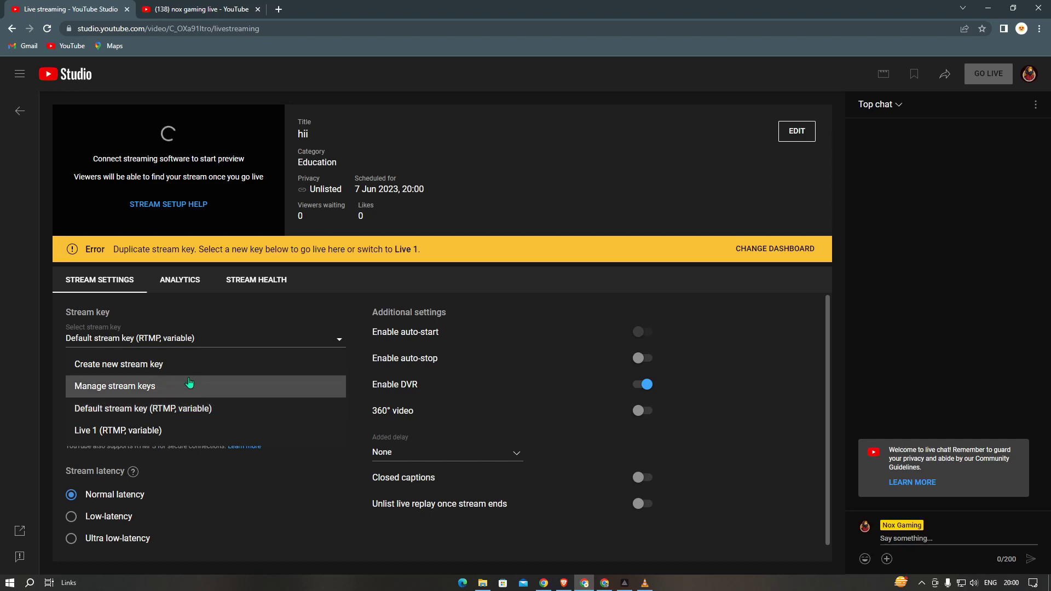
{"action": "left_click", "coordinate": [253, 344]}
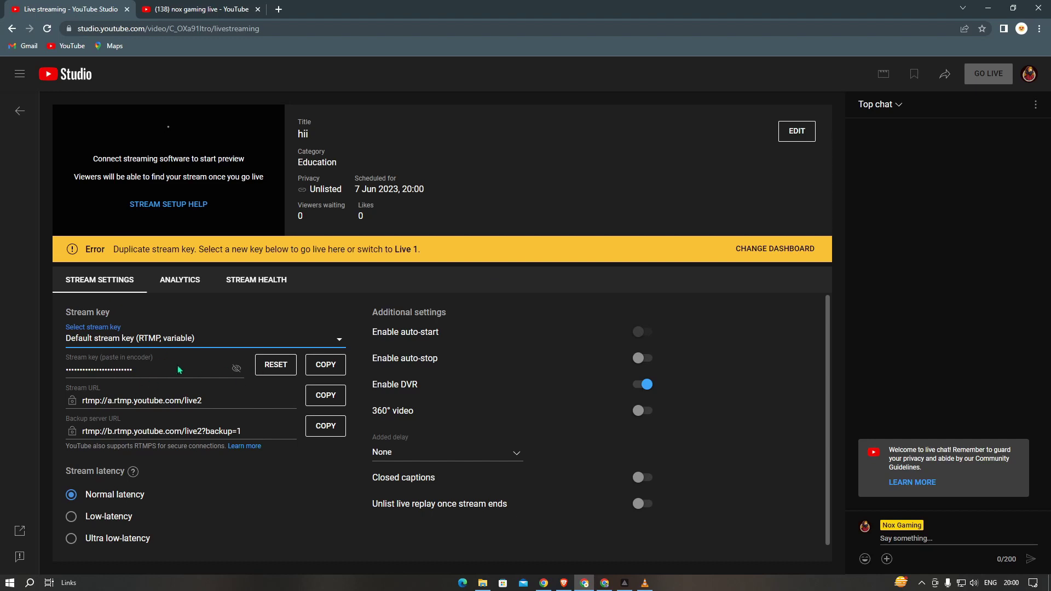
{"action": "left_click", "coordinate": [197, 344]}
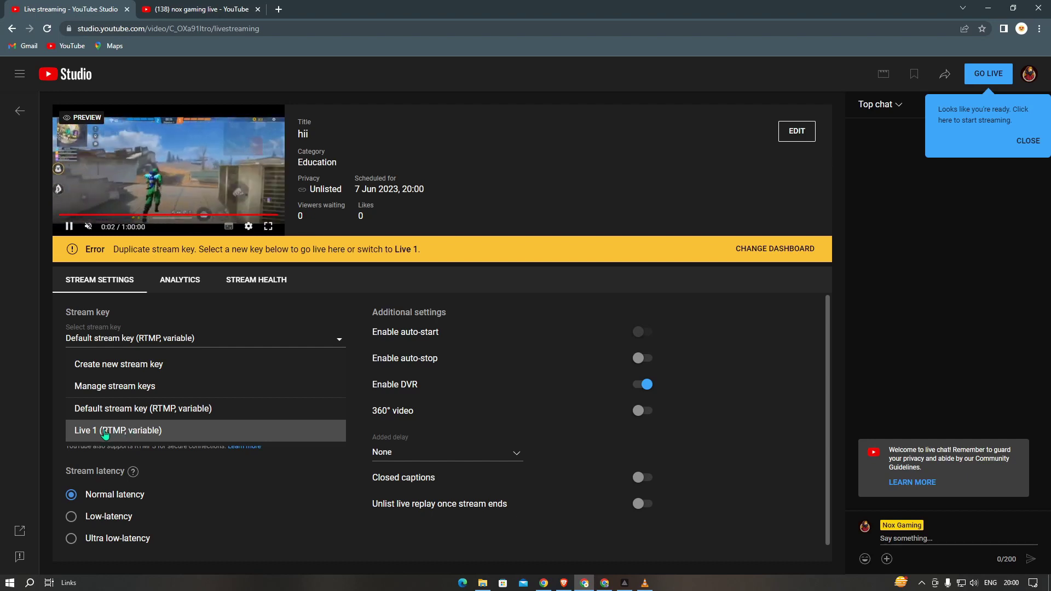
{"action": "left_click", "coordinate": [119, 432]}
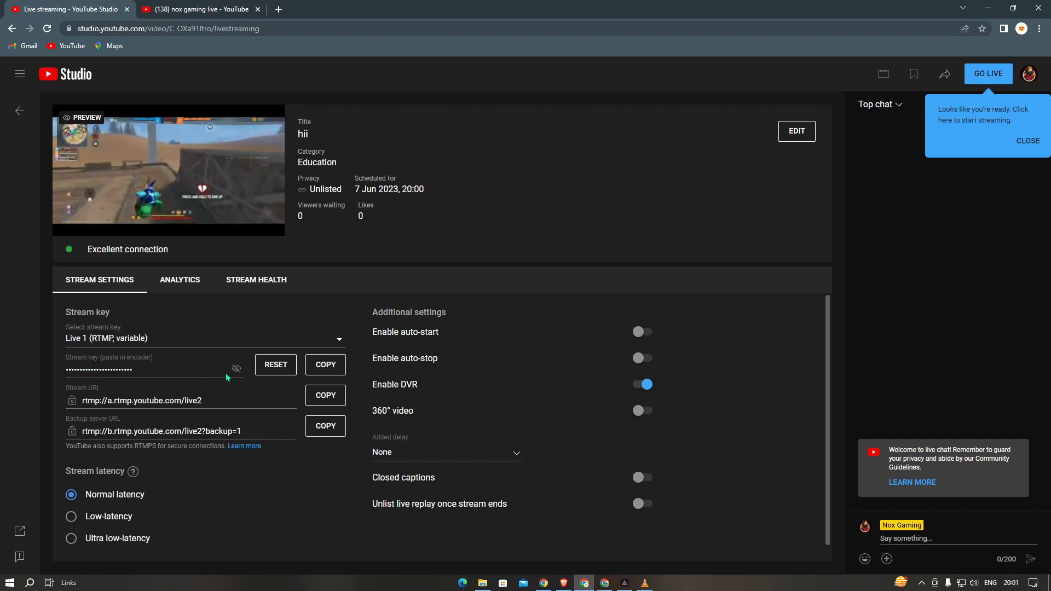
{"action": "left_click", "coordinate": [326, 368]}
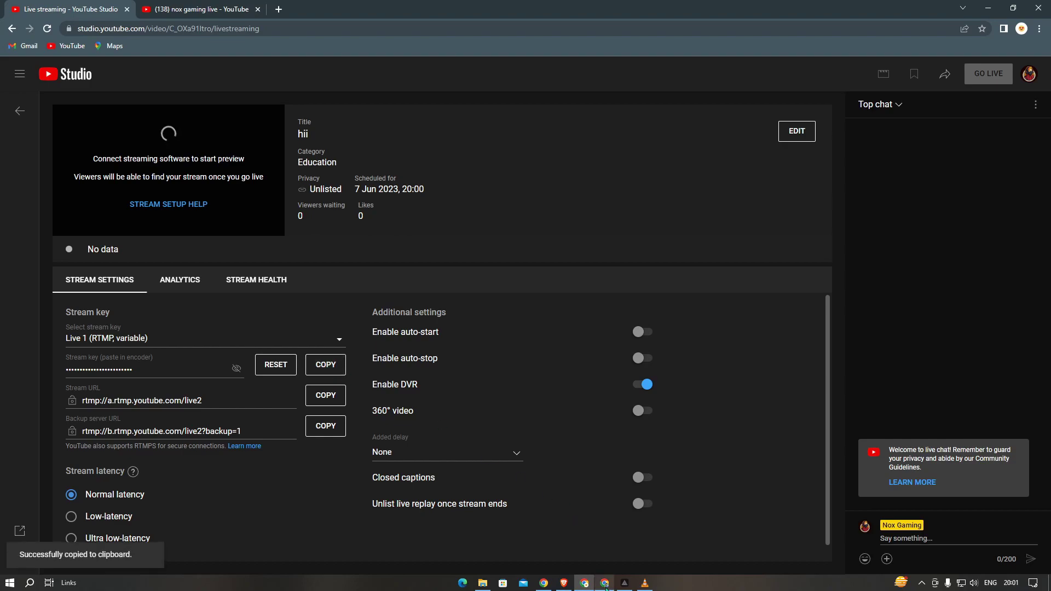
Switch to Livekaro and review the uploaded videos, the live slots list and the billing page for adding a slot
{"action": "left_click", "coordinate": [604, 582]}
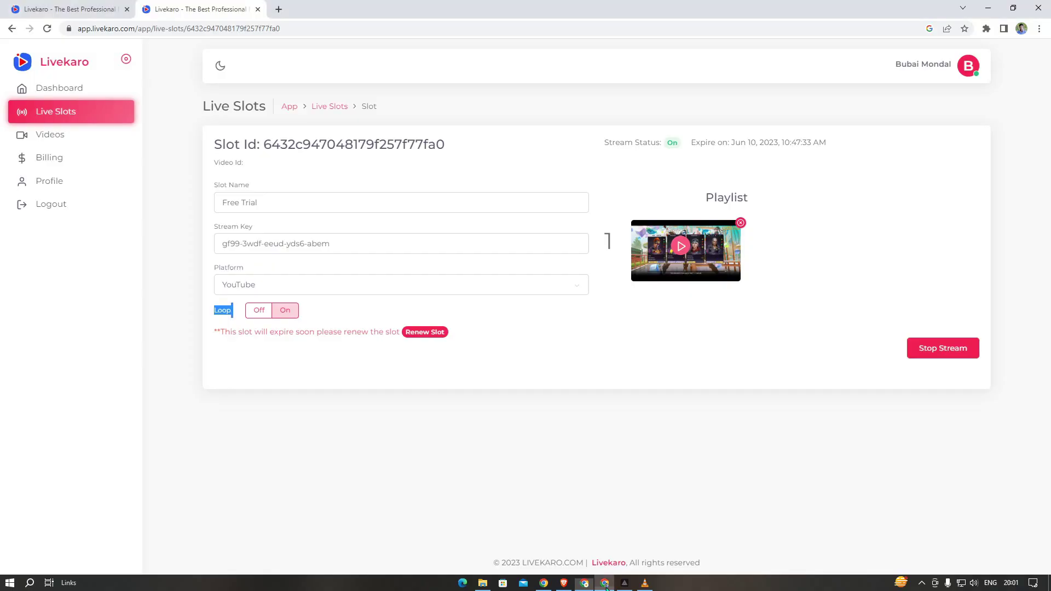
{"action": "left_click", "coordinate": [61, 142]}
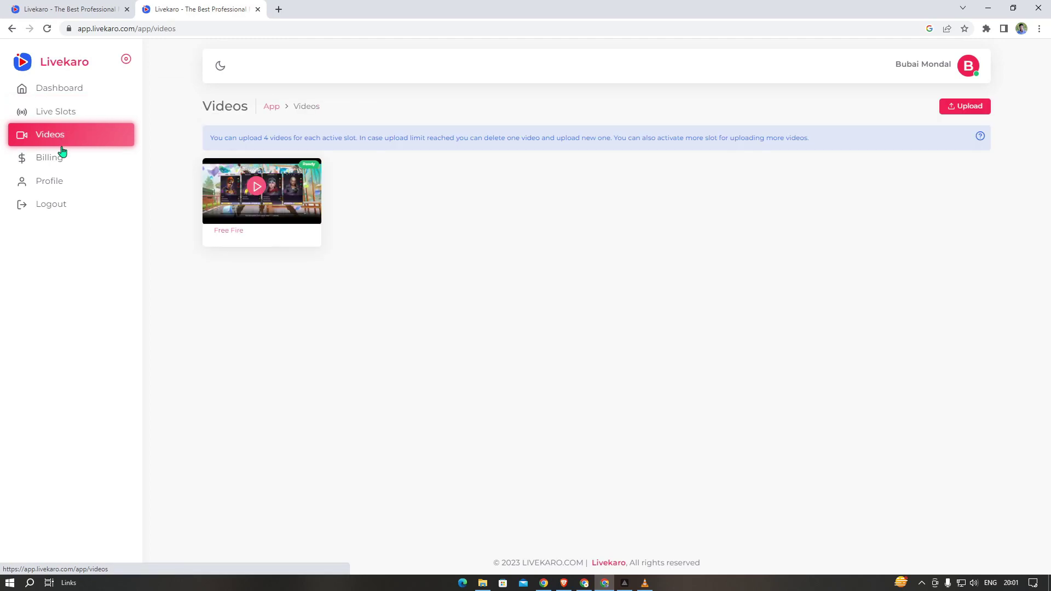
{"action": "left_click", "coordinate": [75, 117]}
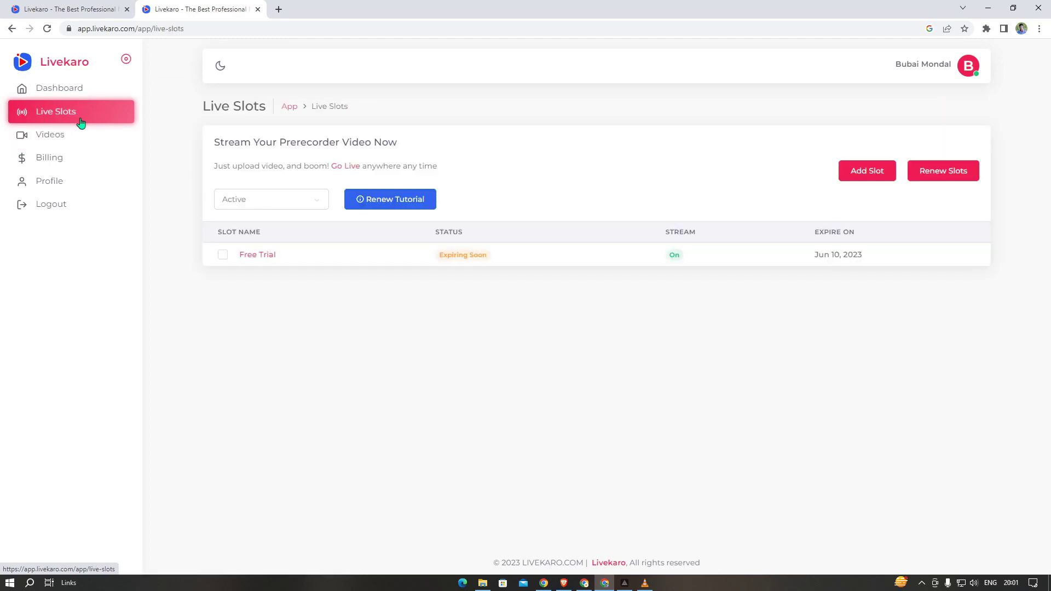
{"action": "left_click", "coordinate": [878, 178]}
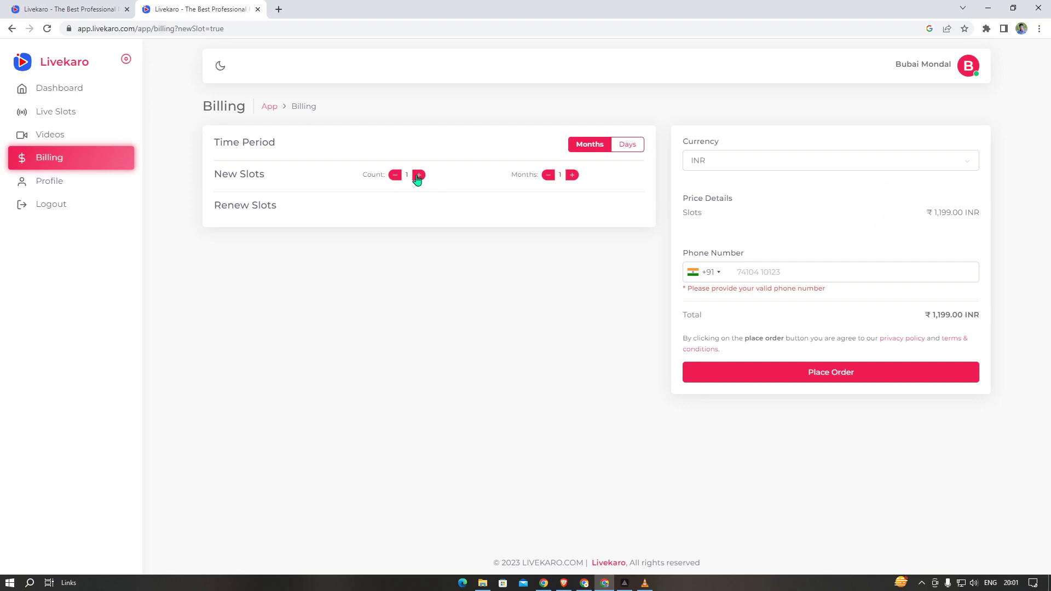
{"action": "left_click", "coordinate": [77, 112]}
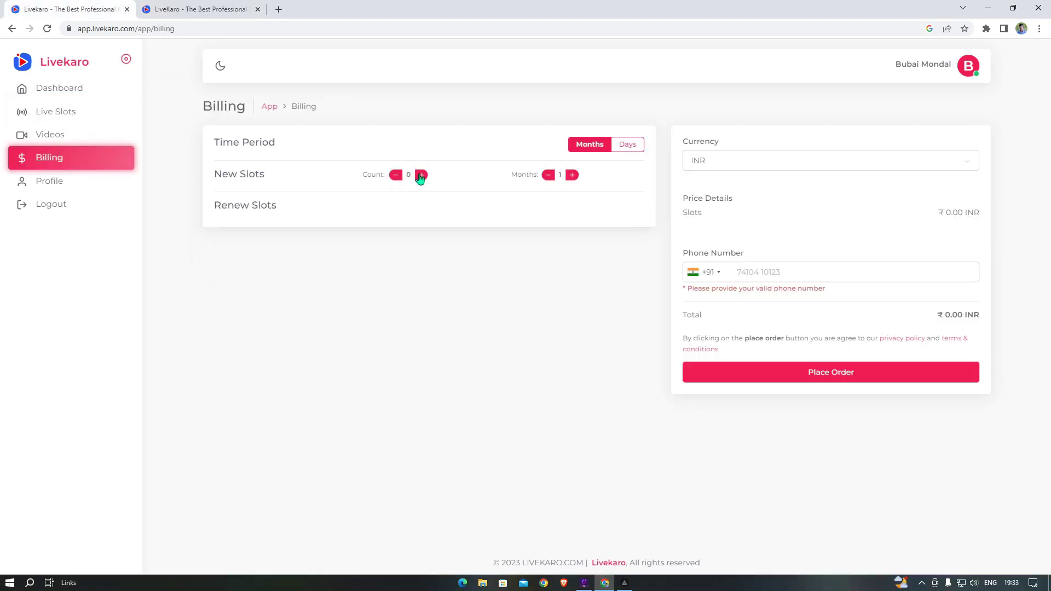
Set the billing order to 2 new slots for 2 months and highlight the total price
{"action": "left_click", "coordinate": [420, 175]}
{"action": "left_click", "coordinate": [420, 175]}
{"action": "left_click", "coordinate": [572, 176]}
{"action": "left_click_drag", "start_coordinate": [932, 315], "coordinate": [959, 315]}
Change the billing time period to days, with 1 new slot for 1 day, and highlight the total price
{"action": "left_click", "coordinate": [628, 144]}
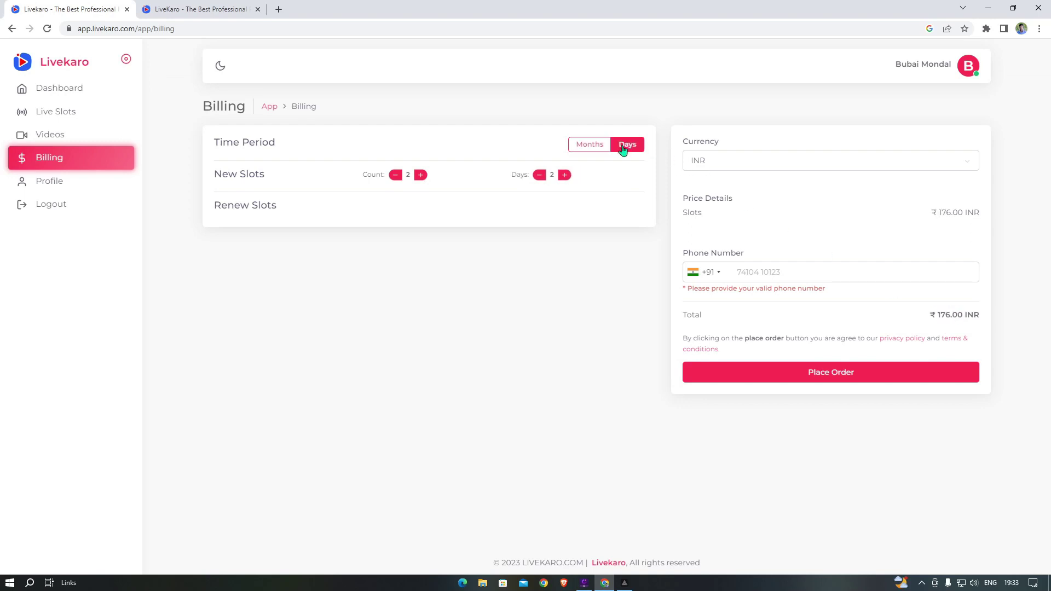
{"action": "left_click", "coordinate": [390, 176]}
{"action": "left_click", "coordinate": [539, 174]}
{"action": "left_click_drag", "start_coordinate": [937, 315], "coordinate": [974, 315]}
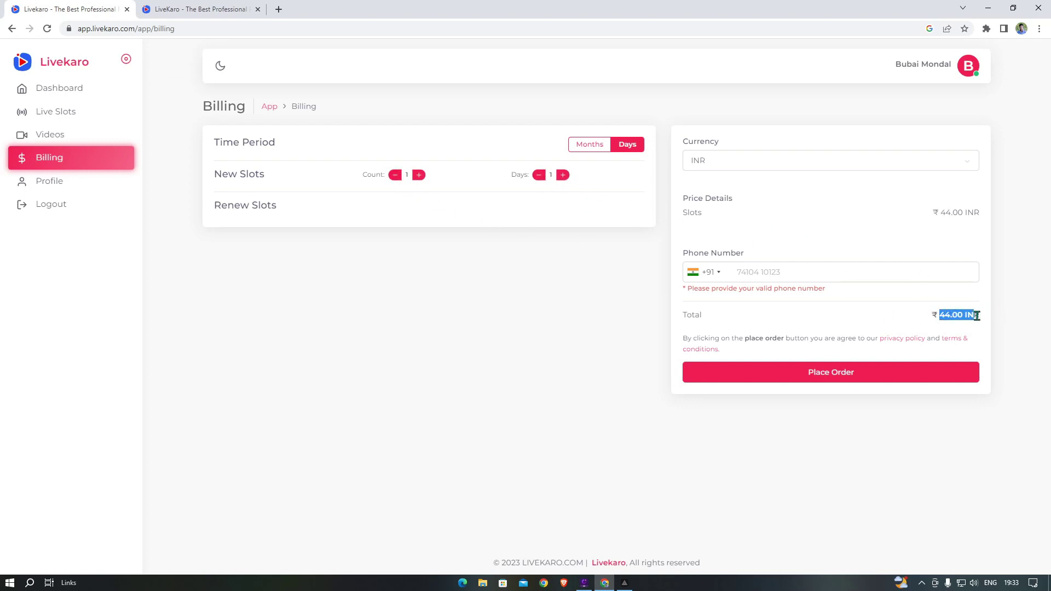
Increase the new slot's duration to 3 days and highlight the total price
{"action": "left_click", "coordinate": [563, 175]}
{"action": "left_click", "coordinate": [563, 175]}
{"action": "left_click_drag", "start_coordinate": [936, 315], "coordinate": [976, 318]}
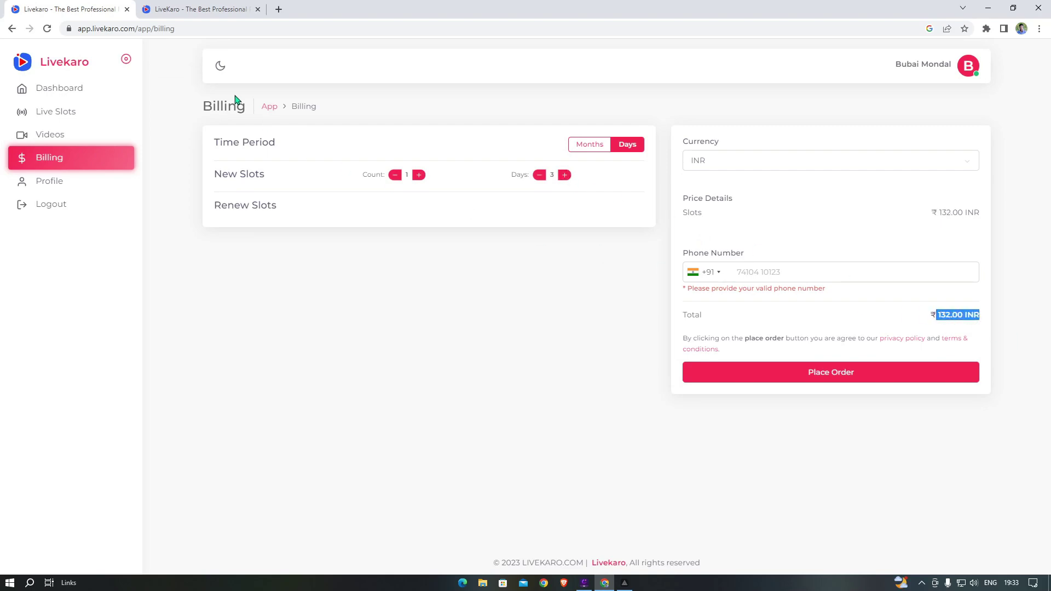
Go to the pricing section of the LiveKaro website and review the Basic, Popular and Business plans
{"action": "left_click", "coordinate": [171, 9]}
{"action": "scroll", "coordinate": [692, 397], "scroll_direction": "up", "scroll_amount": 10}
{"action": "left_click_drag", "start_coordinate": [1046, 314], "coordinate": [1044, 71]}
{"action": "left_click", "coordinate": [735, 63]}
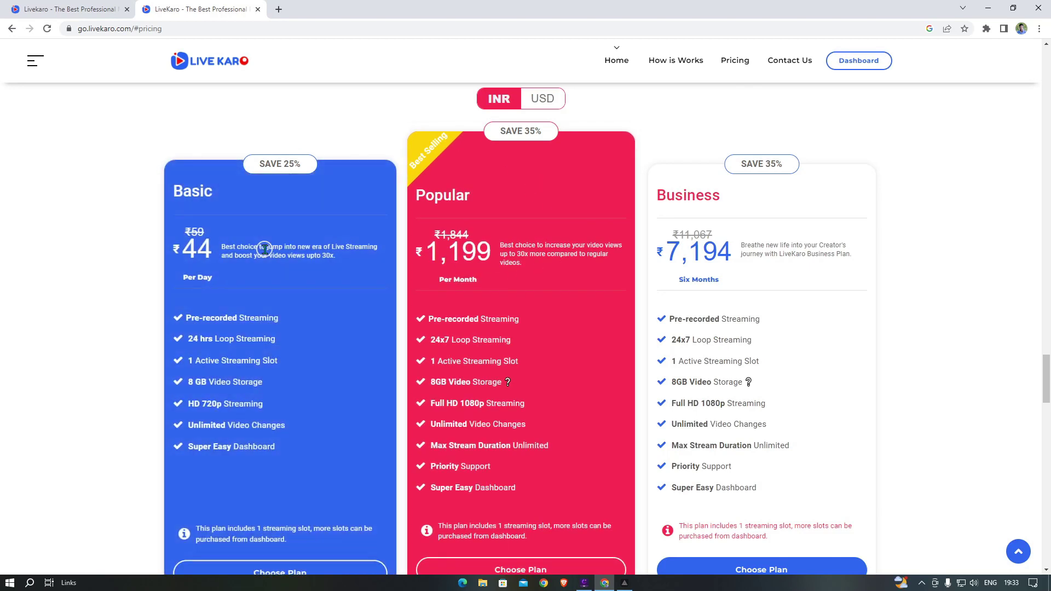
{"action": "scroll", "coordinate": [307, 274], "scroll_direction": "down", "scroll_amount": 1}
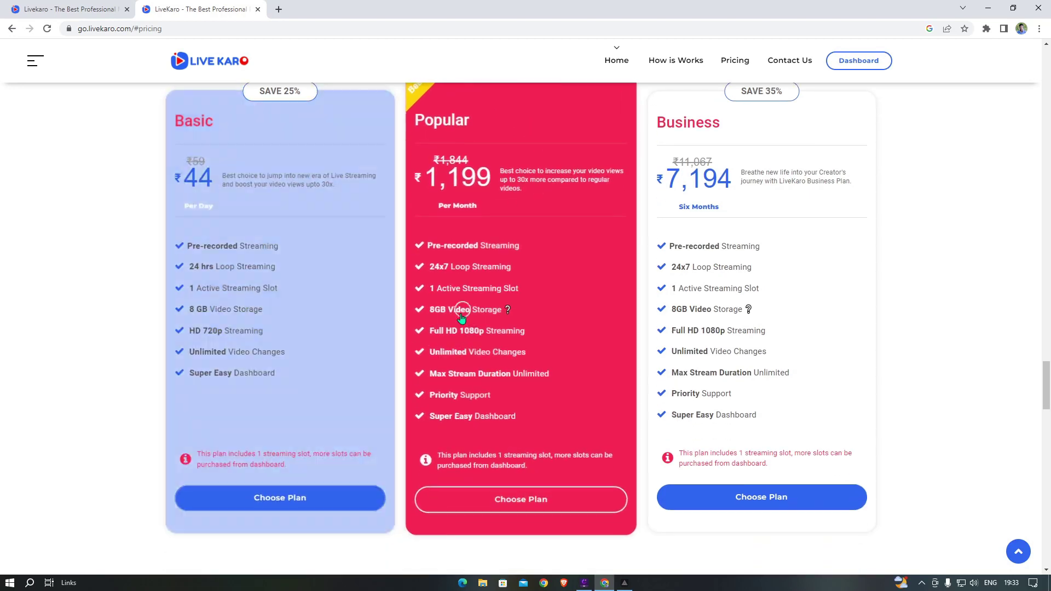
Recheck the billing order page, then return to the pricing section and compare the paid plans with the 24-hour free trial
{"action": "left_click", "coordinate": [68, 9]}
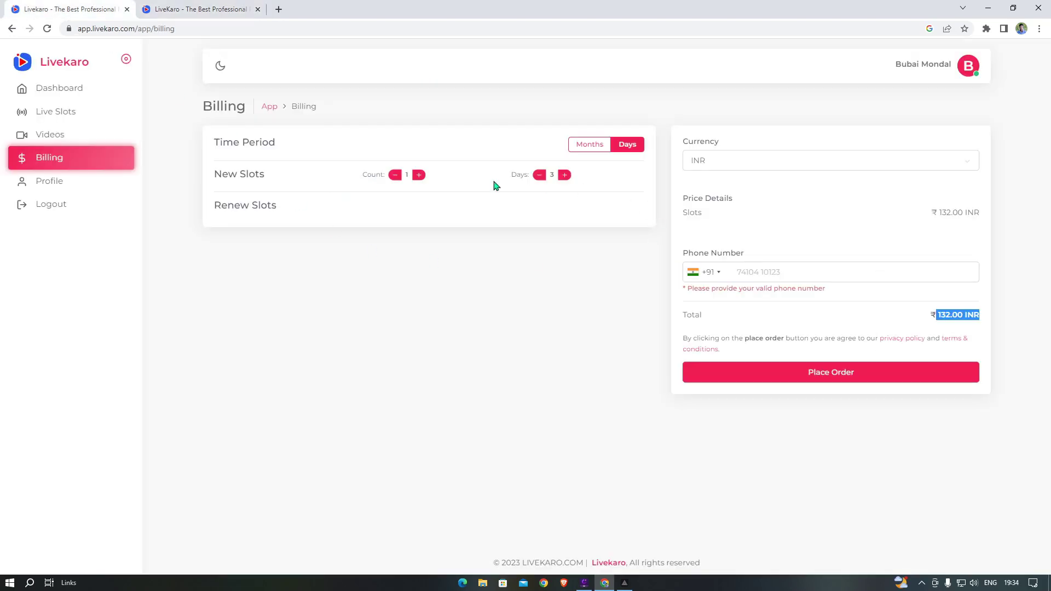
{"action": "key", "text": "ctrl+Tab"}
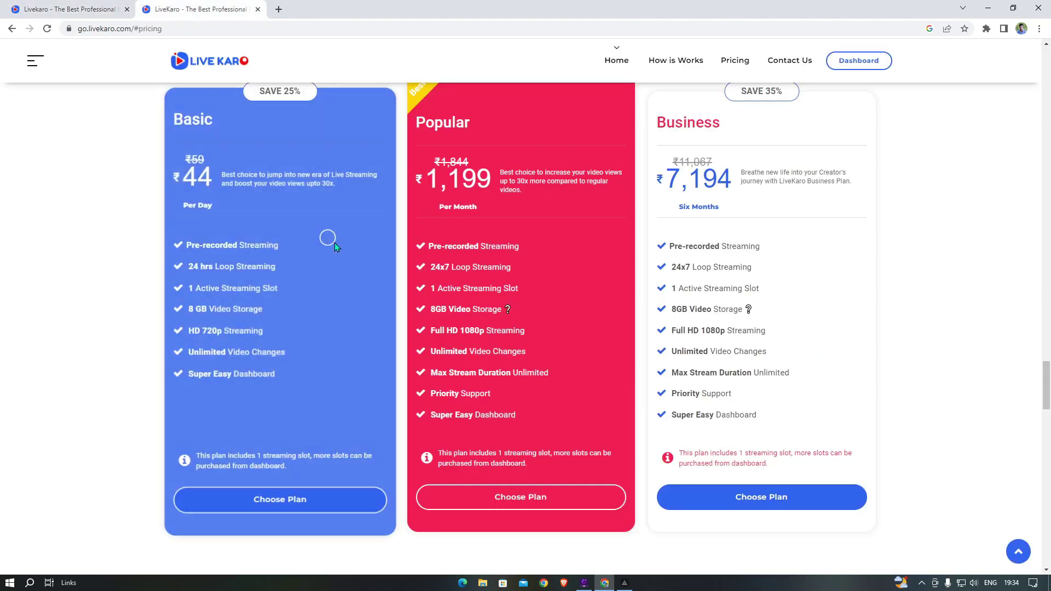
{"action": "scroll", "coordinate": [342, 249], "scroll_direction": "up", "scroll_amount": 1}
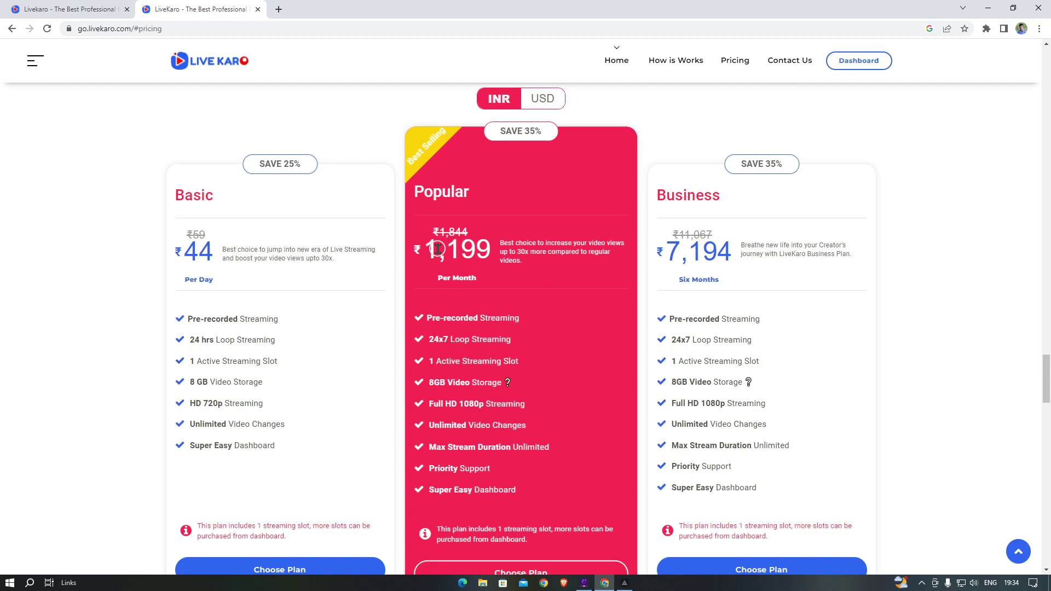
{"action": "scroll", "coordinate": [438, 249], "scroll_direction": "down", "scroll_amount": 4}
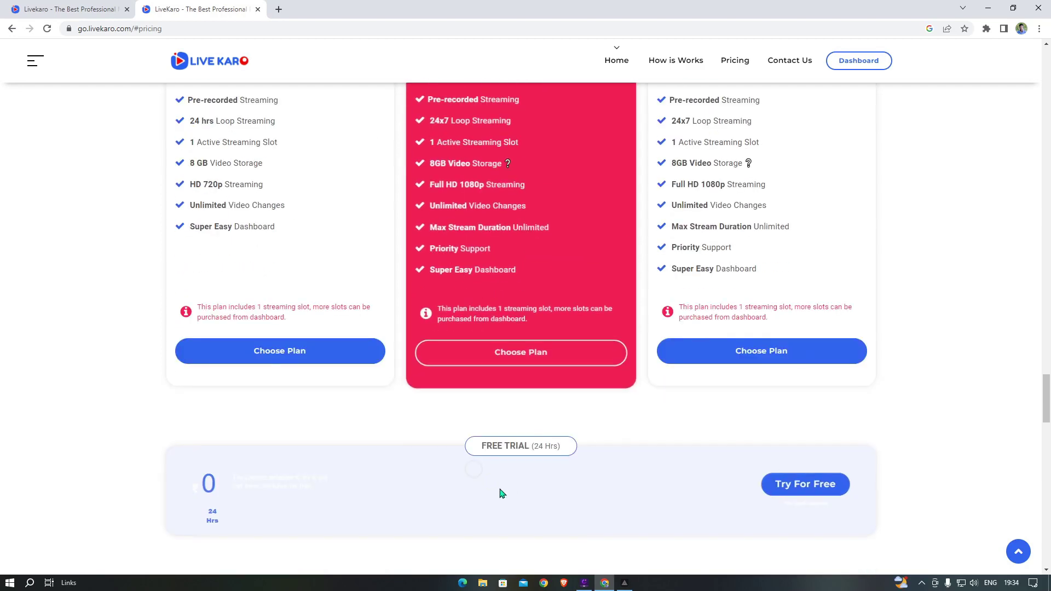
{"action": "scroll", "coordinate": [476, 410], "scroll_direction": "up", "scroll_amount": 3}
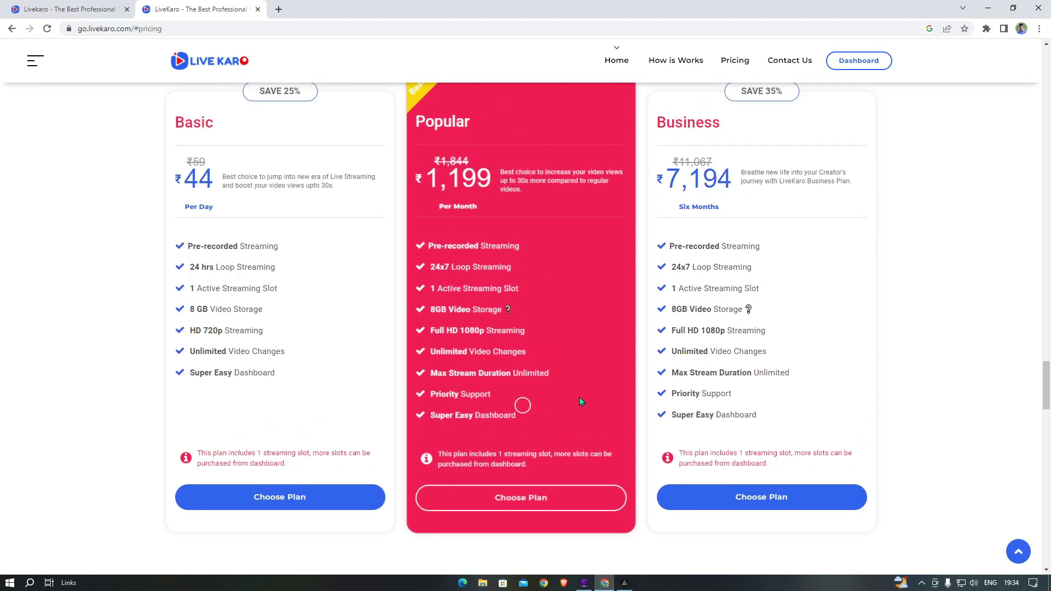